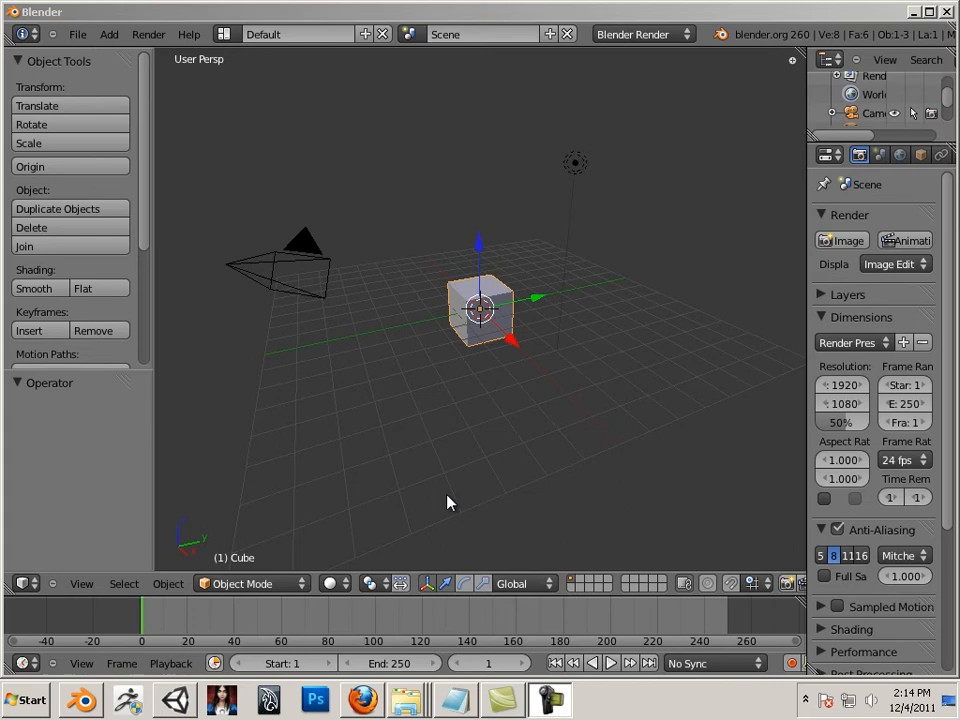
# - Display the default cube in wireframe from the right side in orthographic view
pyautogui.click(522, 307)
pyautogui.press('KP_5')
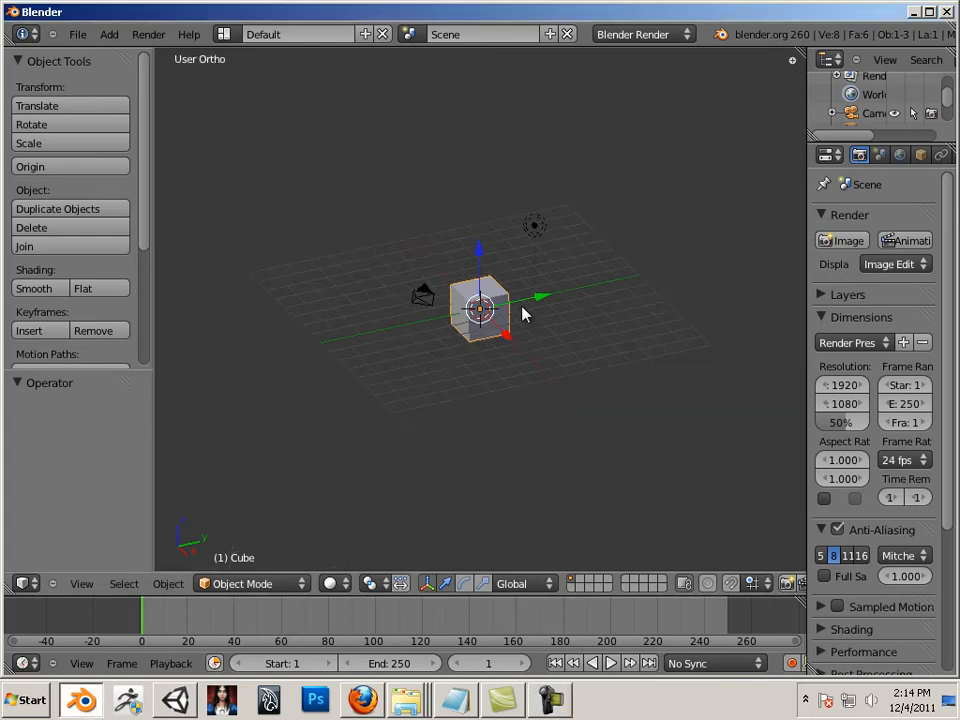
pyautogui.press('KP_3')
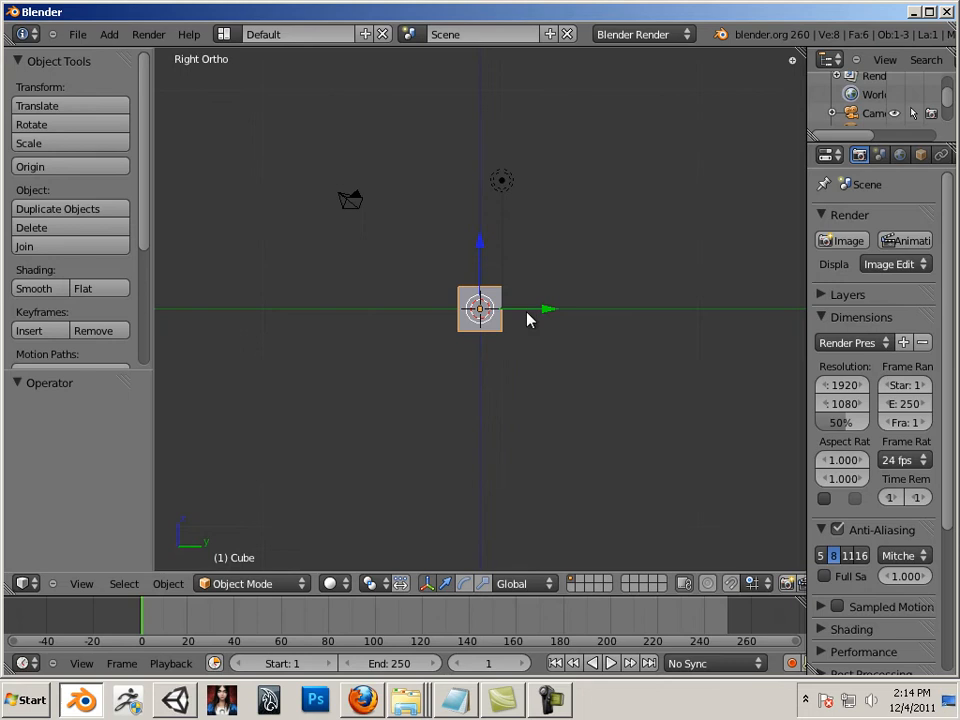
pyautogui.scroll(7, 527, 317)
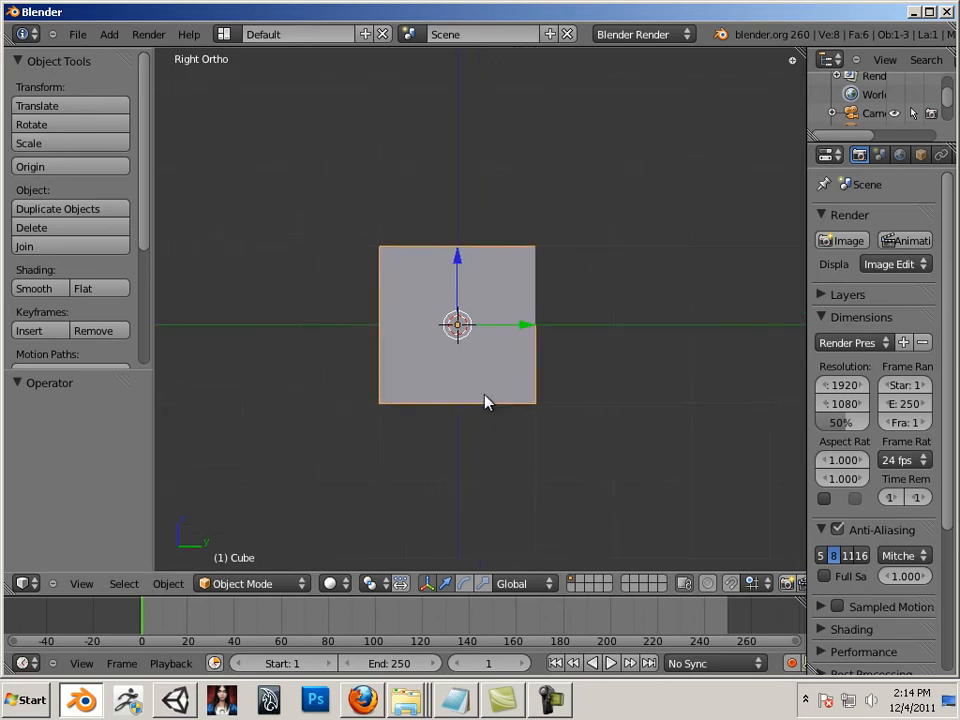
pyautogui.press('z')
pyautogui.scroll(3, 505, 433)
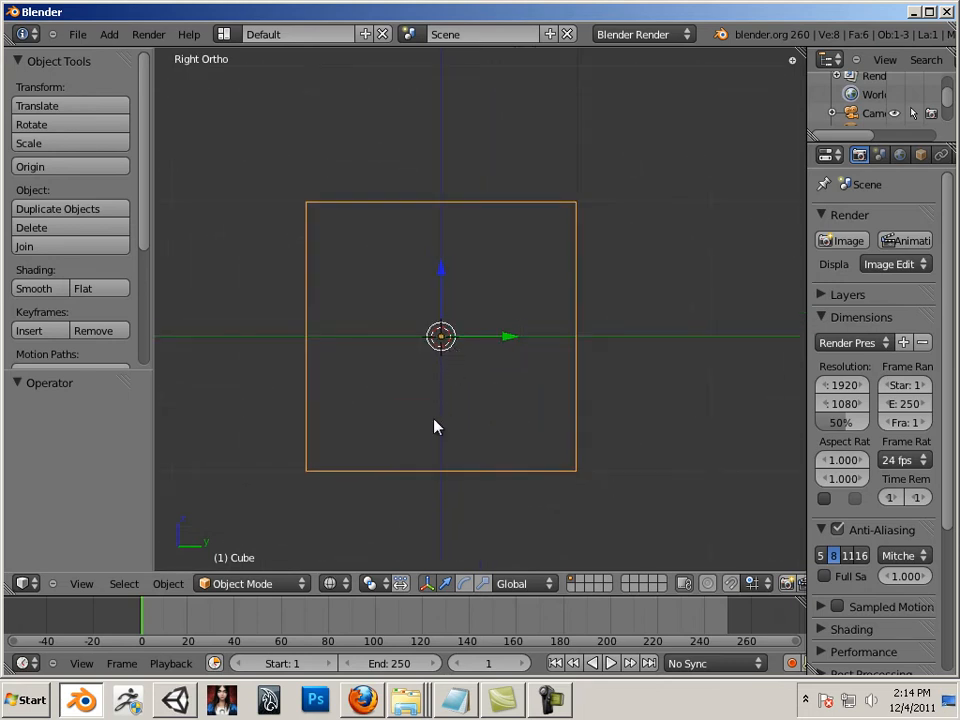
# - Add a single-bone armature at the centre of the cube
pyautogui.click(116, 38)
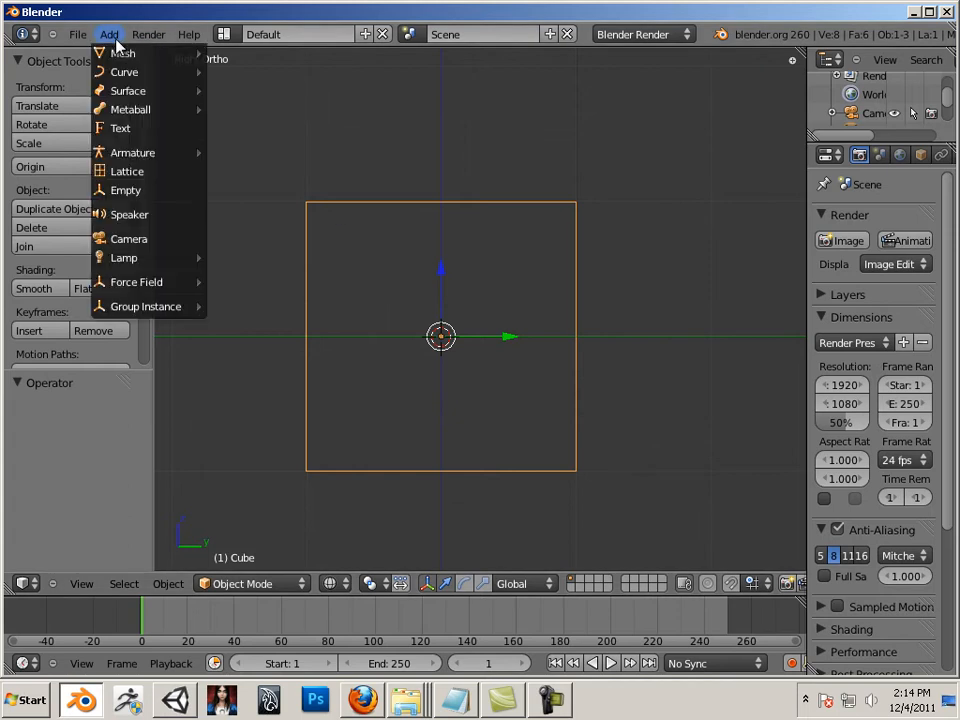
pyautogui.moveTo(135, 152)
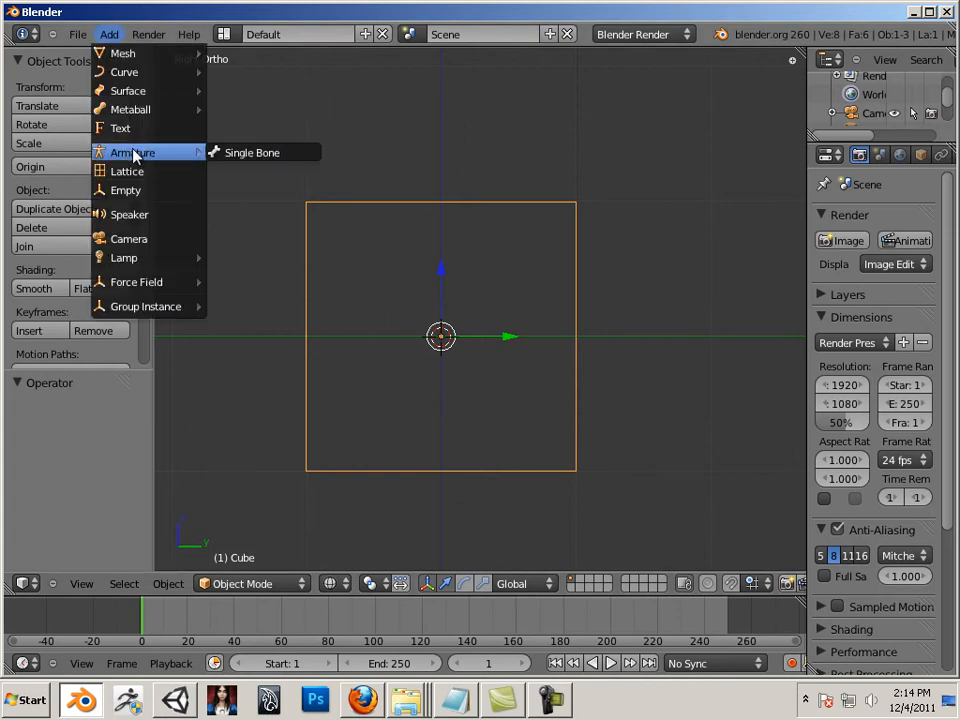
pyautogui.click(240, 153)
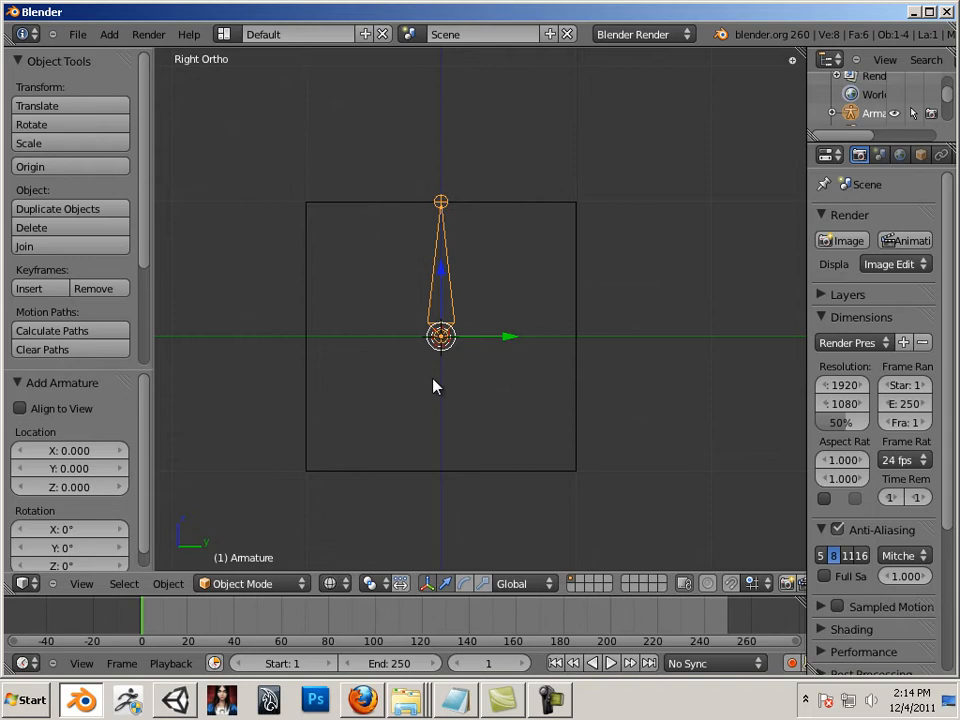
# - Add a second single-bone armature and move it about 2.5 units down along Z, below the cube
pyautogui.scroll(-3, 433, 386)
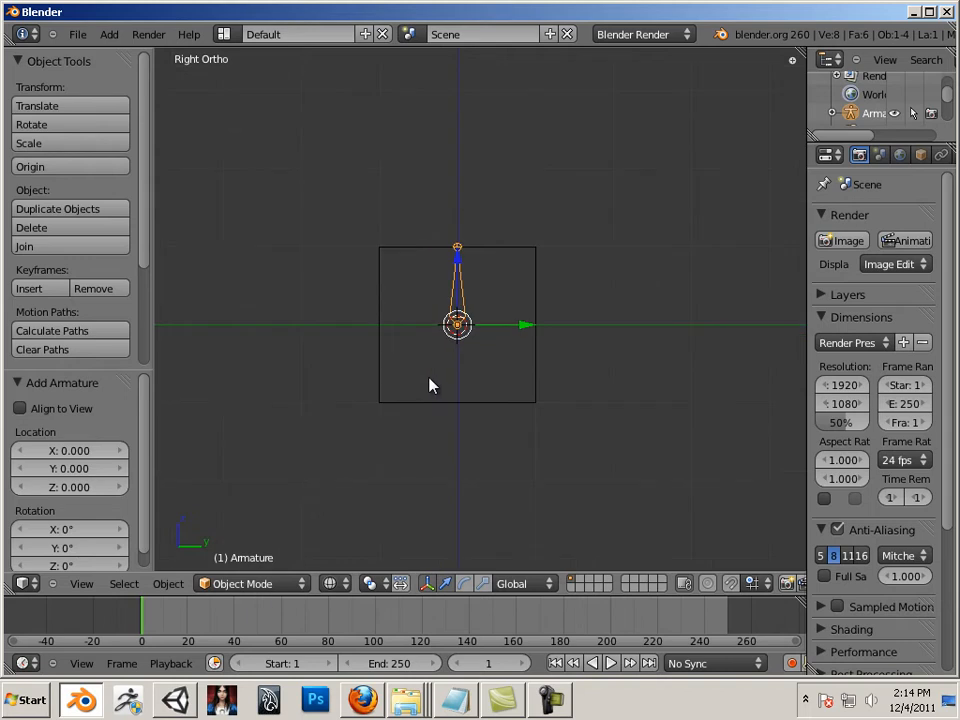
pyautogui.click(109, 34)
pyautogui.moveTo(141, 154)
pyautogui.click(234, 153)
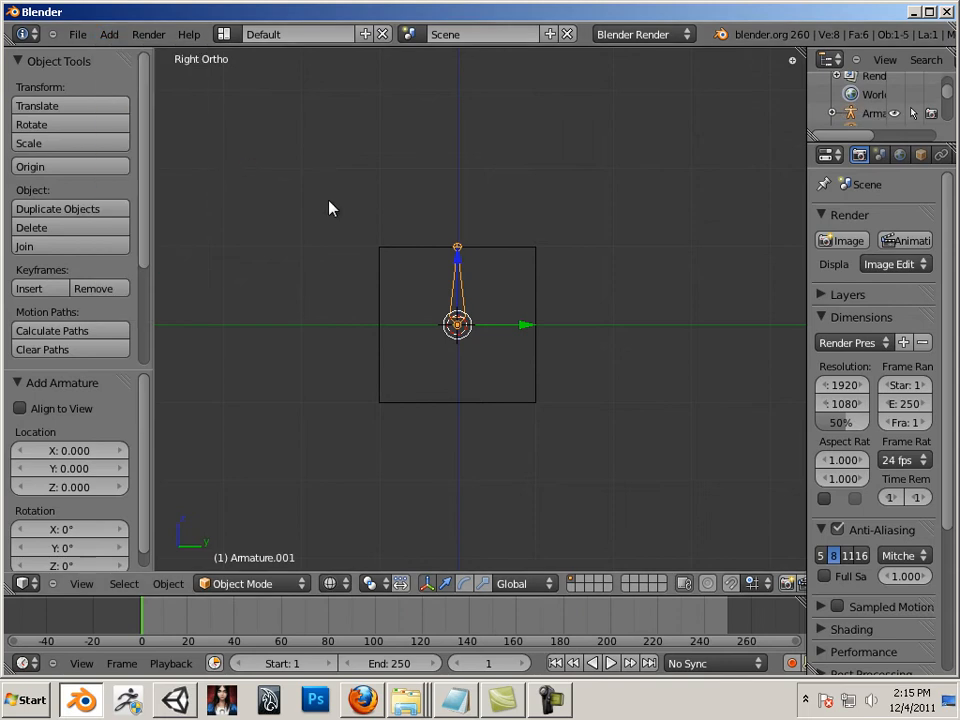
pyautogui.press('g')
pyautogui.press('z')
pyautogui.click(439, 462)
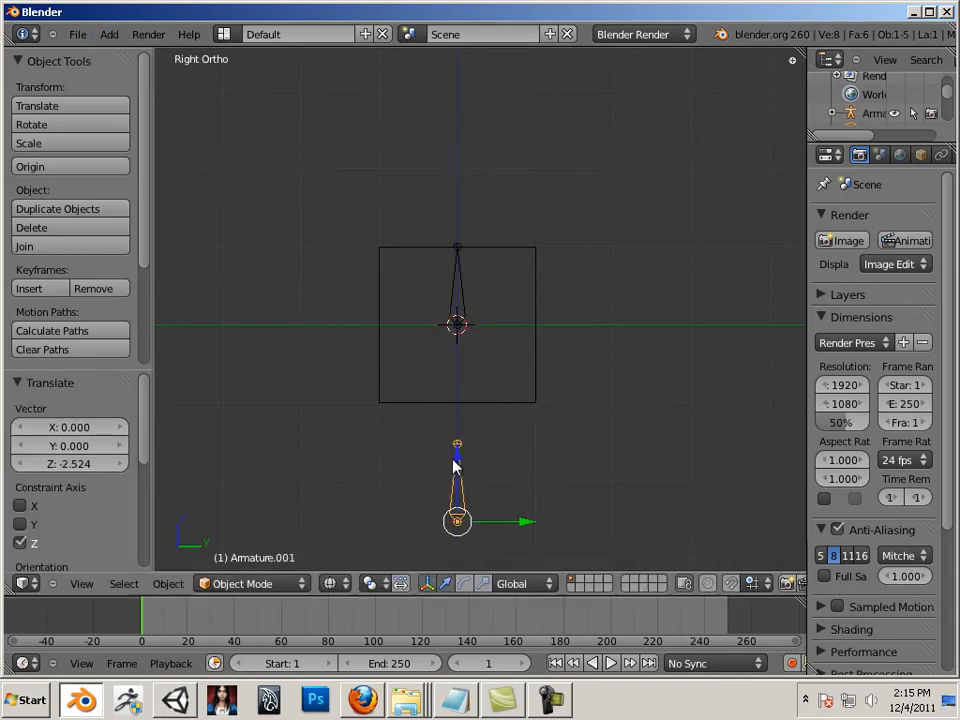
# - Widen the outliner and properties areas and make the outliner tall enough to list all scene objects
pyautogui.keyDown('shift'); pyautogui.moveTo(567, 443); pyautogui.dragTo(540, 443, button='middle'); pyautogui.keyUp('shift')
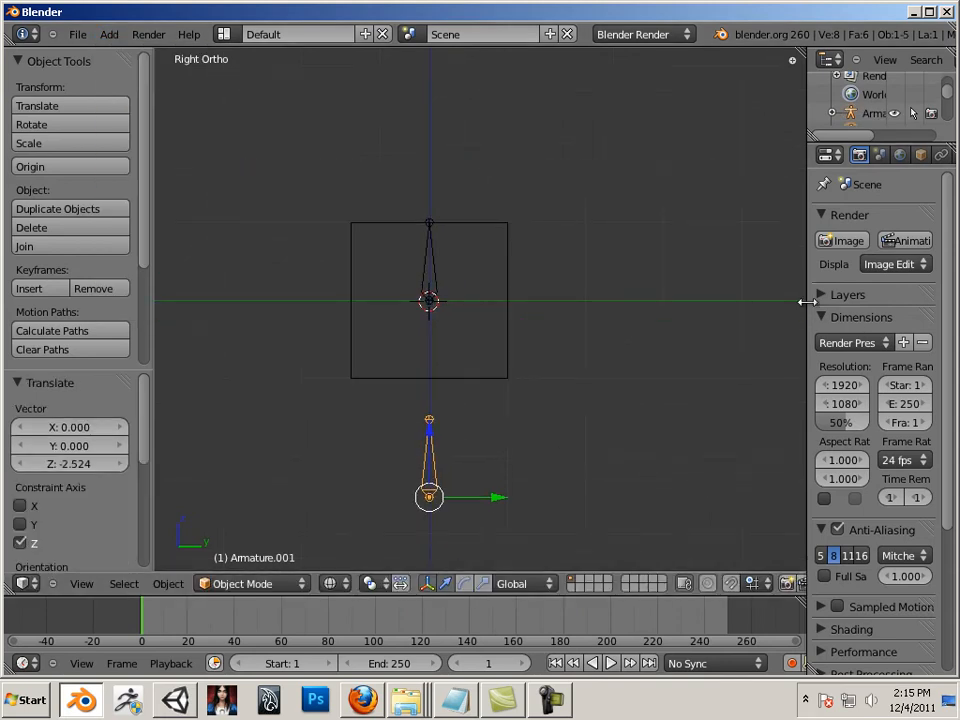
pyautogui.moveTo(806, 301); pyautogui.dragTo(640, 301)
pyautogui.moveTo(677, 141); pyautogui.dragTo(663, 337)
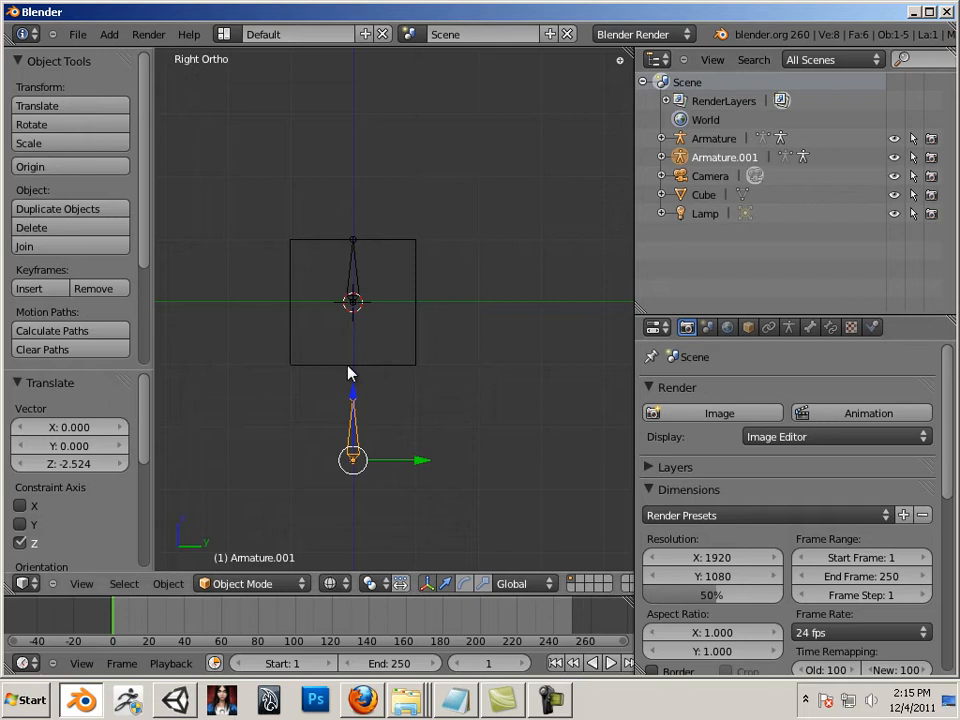
# - Join the two armatures into one object, with the one inside the cube active, and check its contents in the outliner
pyautogui.keyDown('shift'); pyautogui.click(355, 282); pyautogui.keyUp('shift')
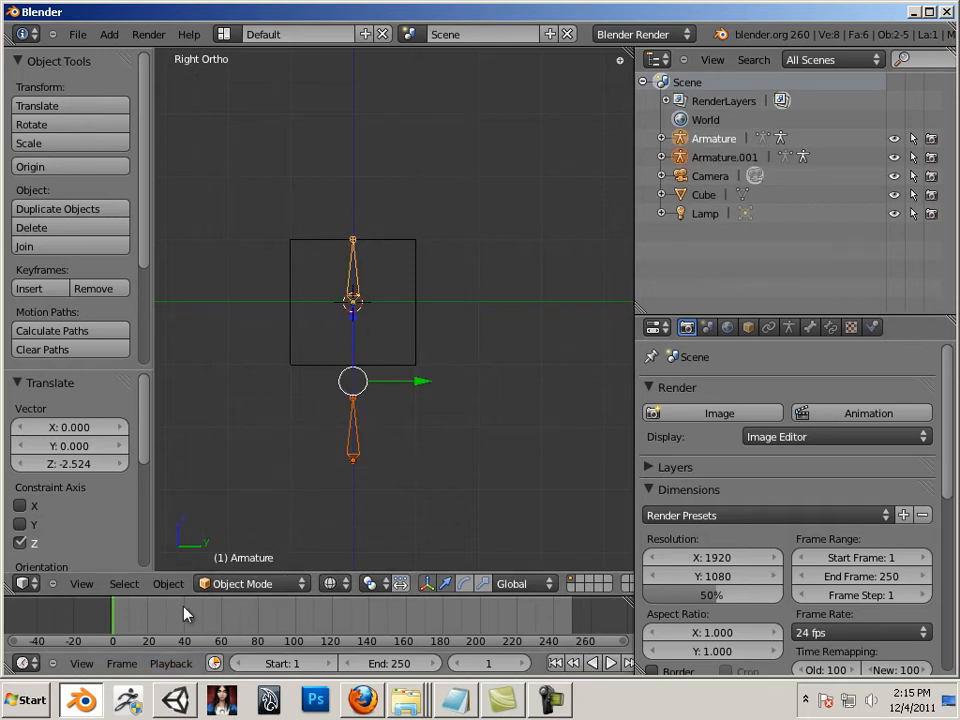
pyautogui.click(170, 584)
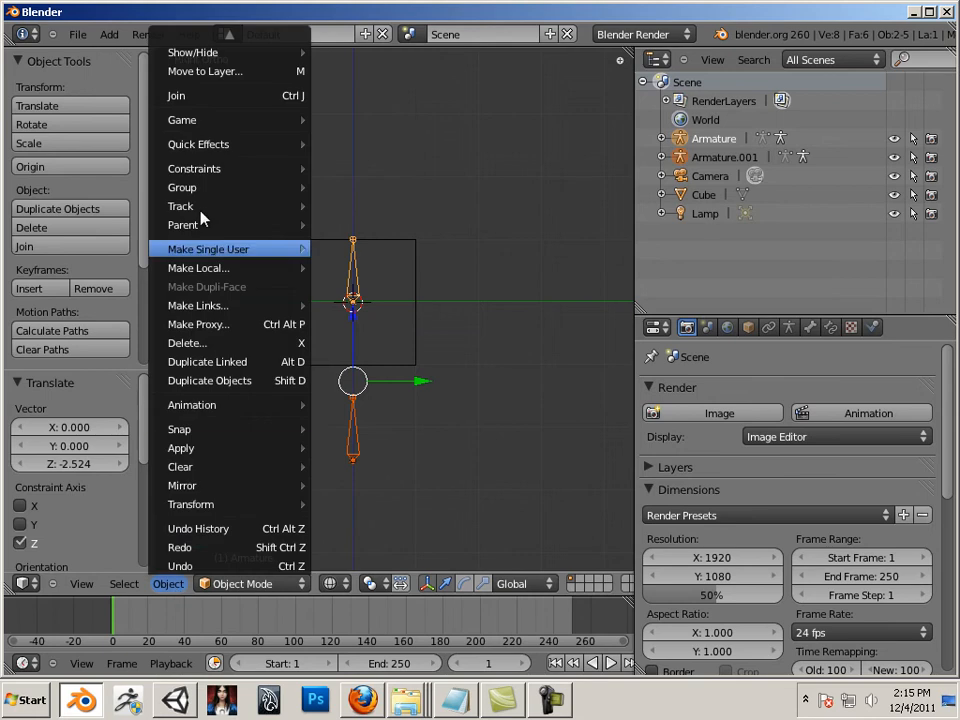
pyautogui.click(191, 97)
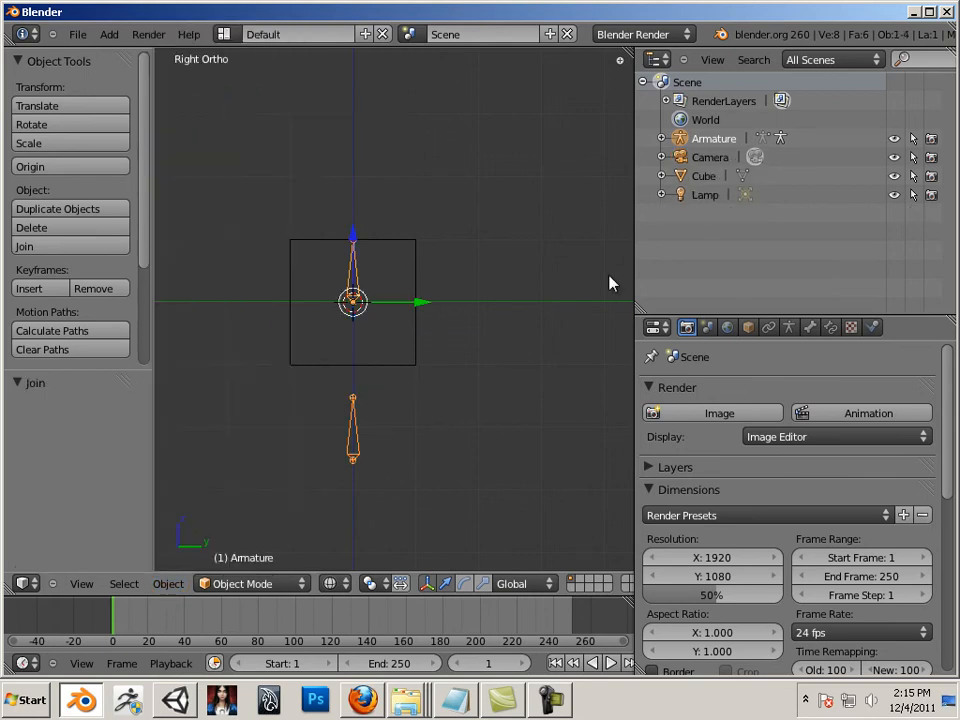
pyautogui.click(666, 138)
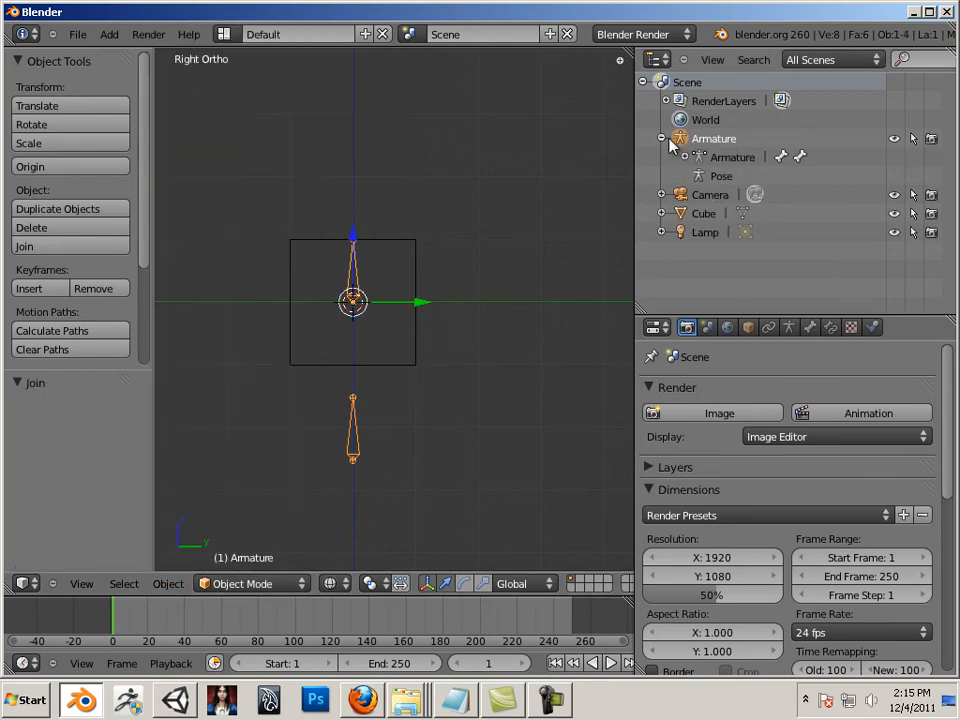
pyautogui.click(661, 139)
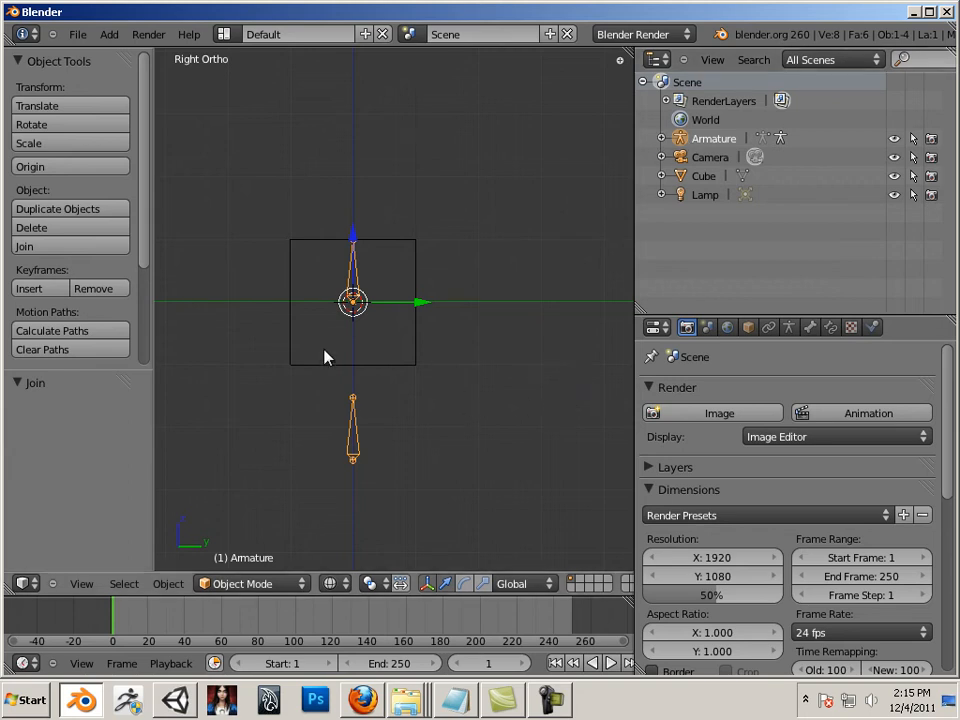
# - Switch the armature to Pose Mode and rename the bone inside the cube as Driven in its bone properties
pyautogui.click(789, 327)
pyautogui.click(809, 327)
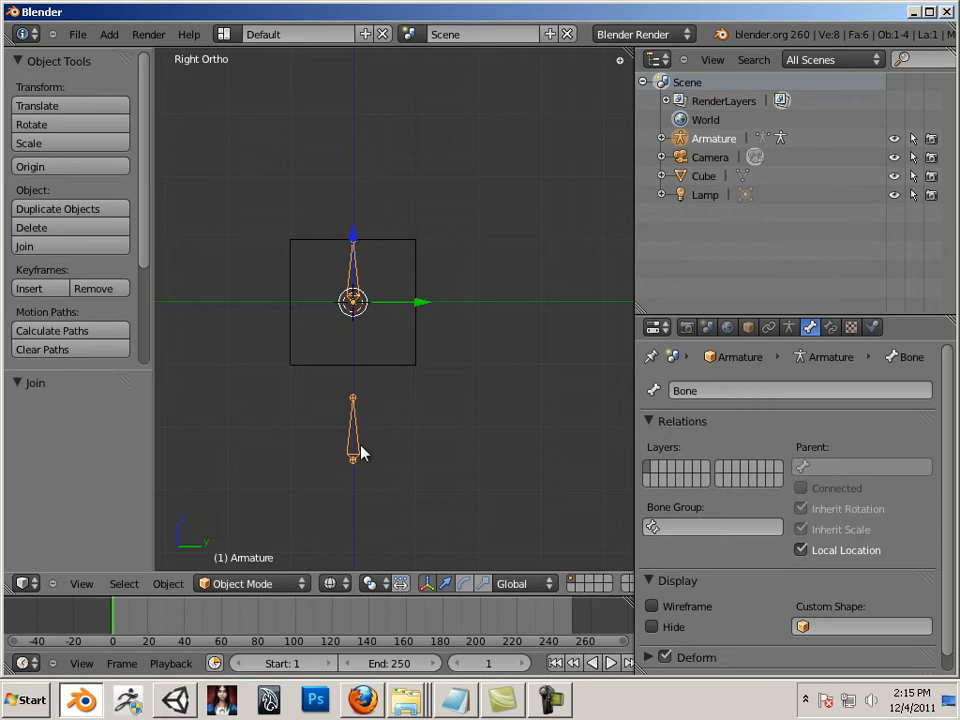
pyautogui.click(216, 586)
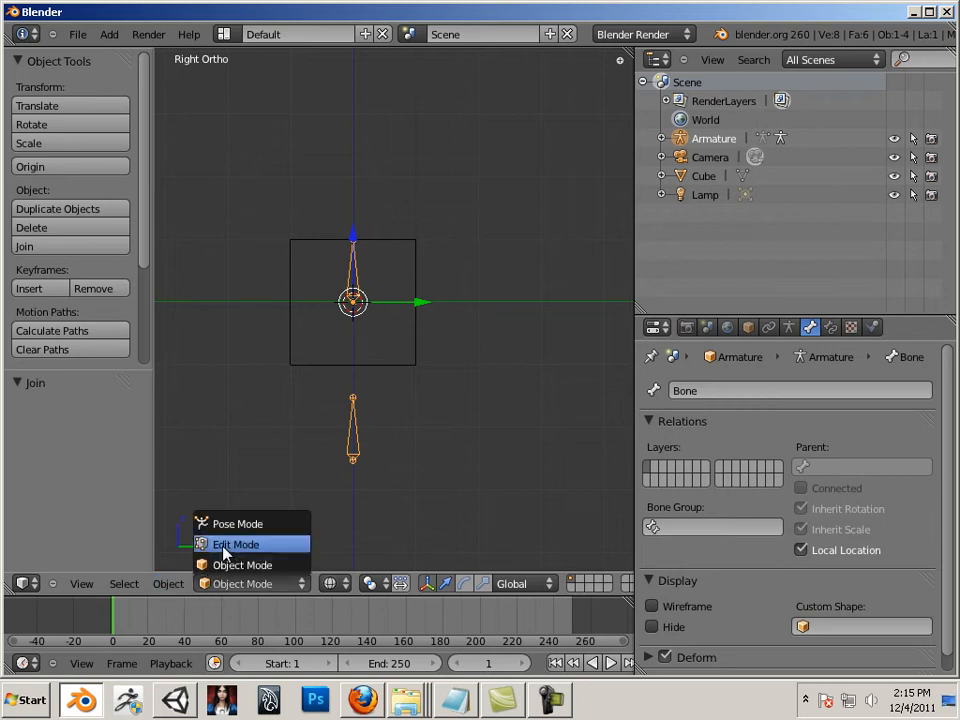
pyautogui.click(210, 522)
pyautogui.rightClick(350, 426)
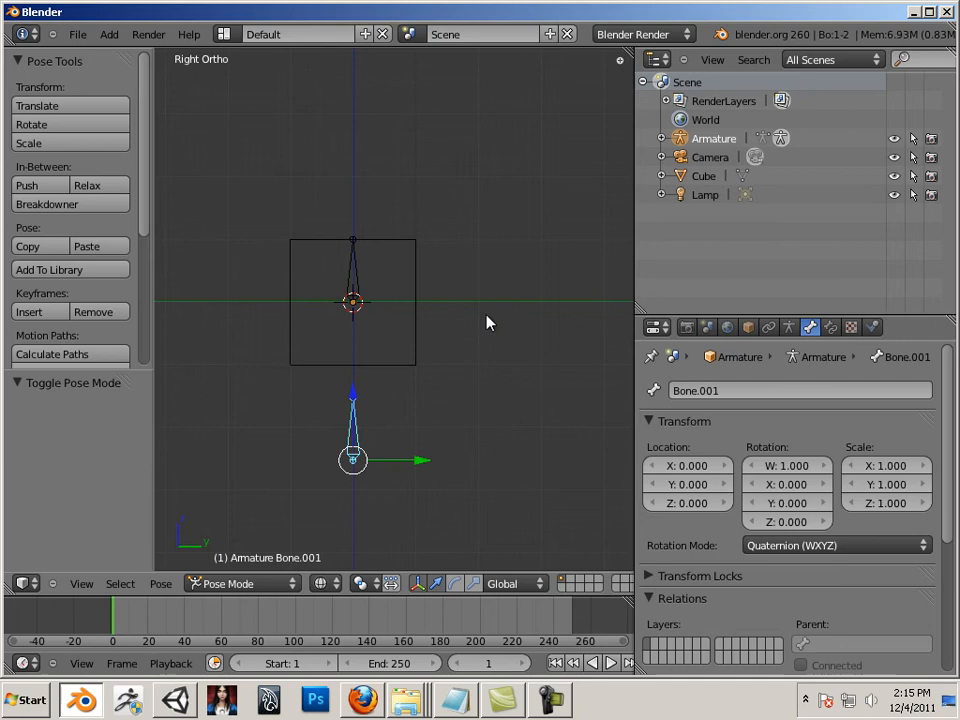
pyautogui.rightClick(358, 274)
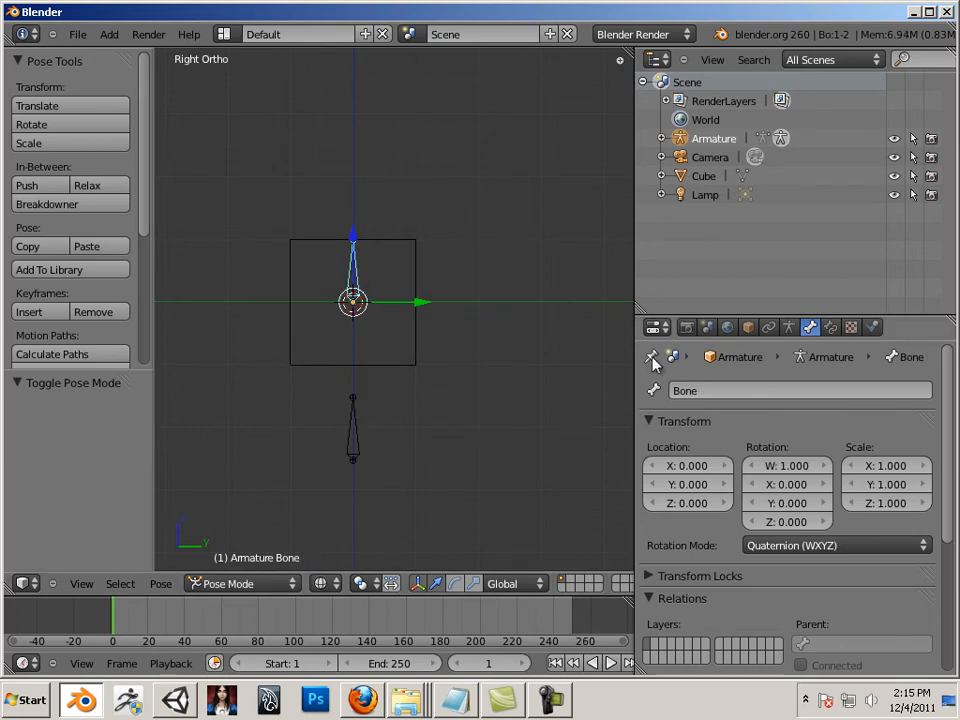
pyautogui.click(698, 392)
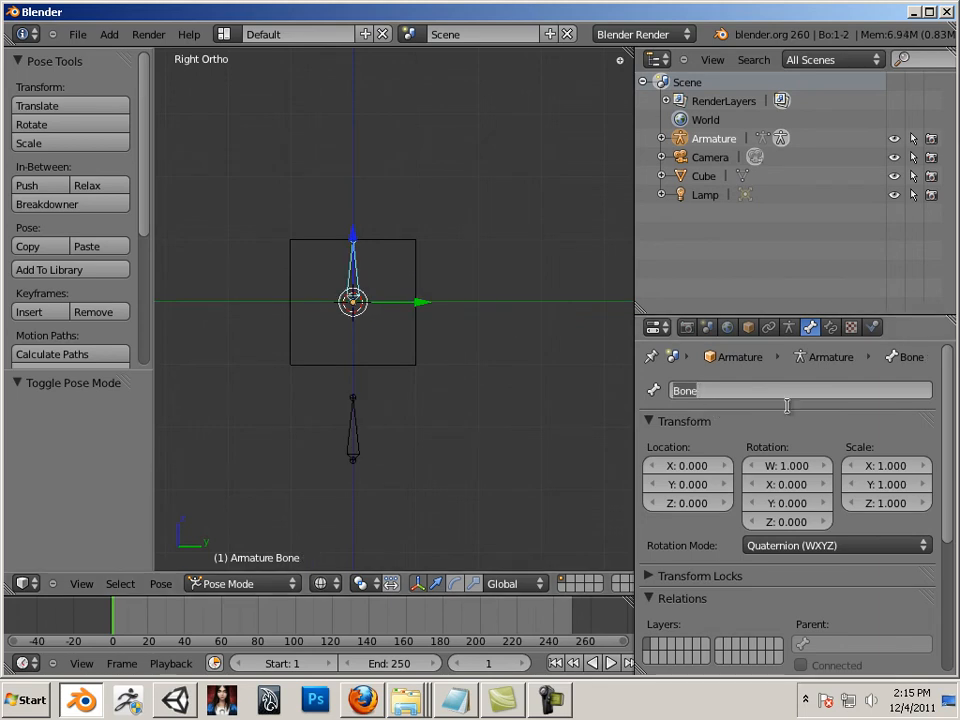
pyautogui.write('Driven')
pyautogui.press('Return')
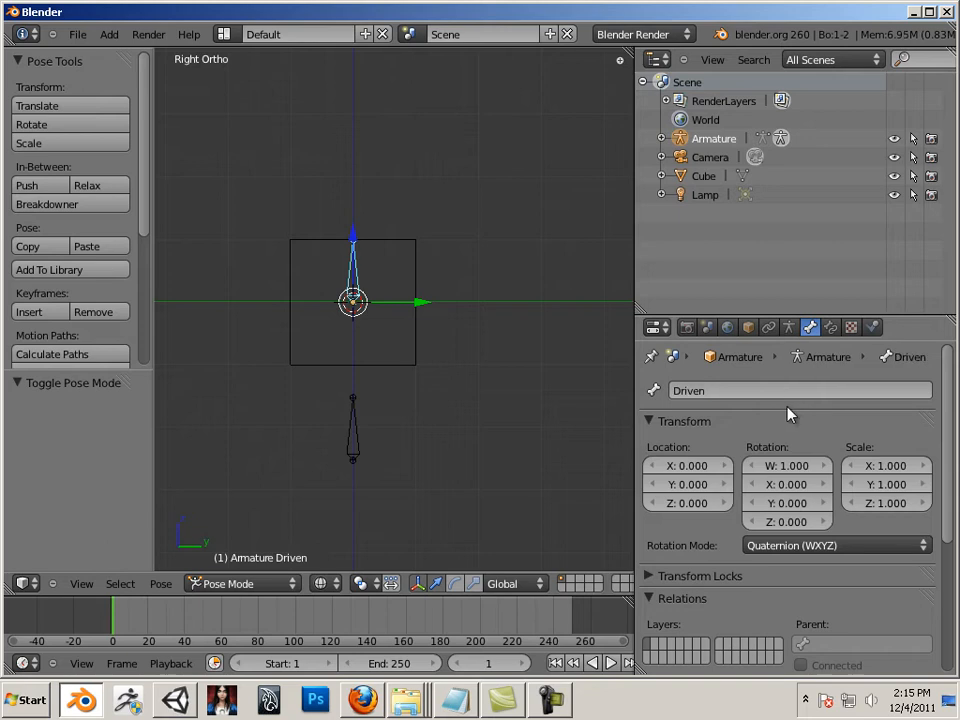
# - Rename the bone below the cube as Driver
pyautogui.rightClick(386, 471)
pyautogui.click(698, 391)
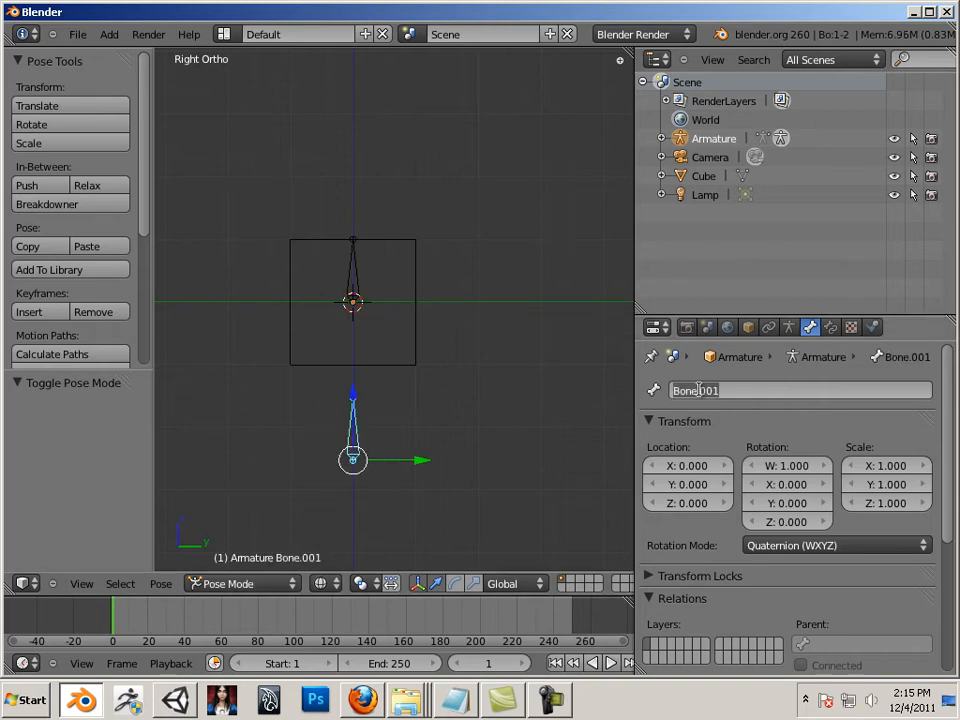
pyautogui.write('Driver')
pyautogui.press('Return')
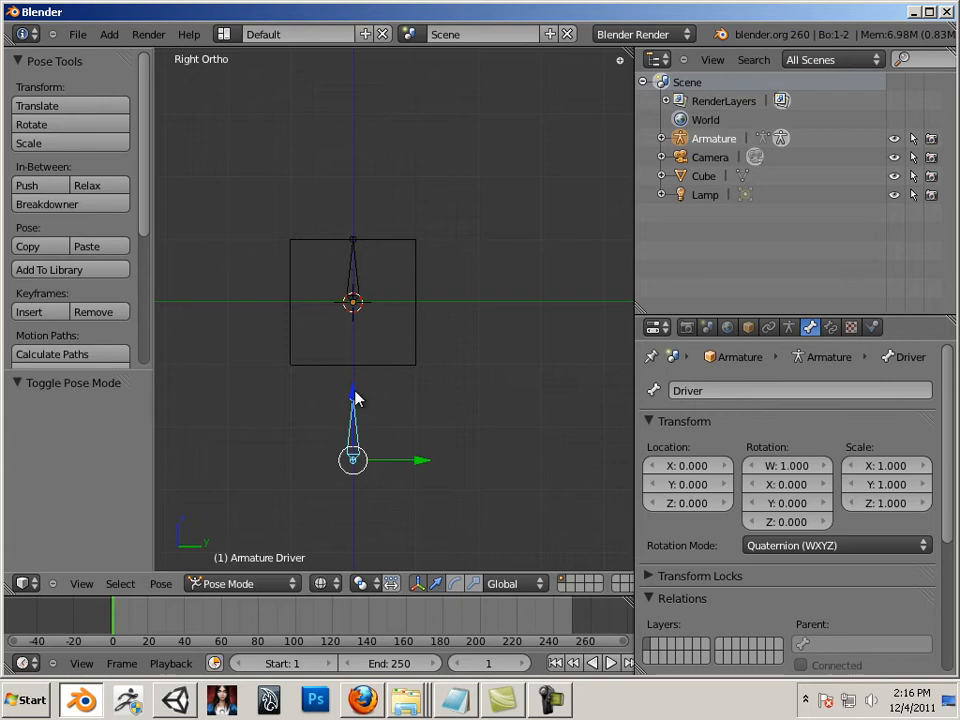
# - Move the Driver bone further down, then shift it about 1.975 units along positive Y
pyautogui.moveTo(355, 391); pyautogui.dragTo(349, 467)
pyautogui.moveTo(360, 536); pyautogui.dragTo(483, 543)
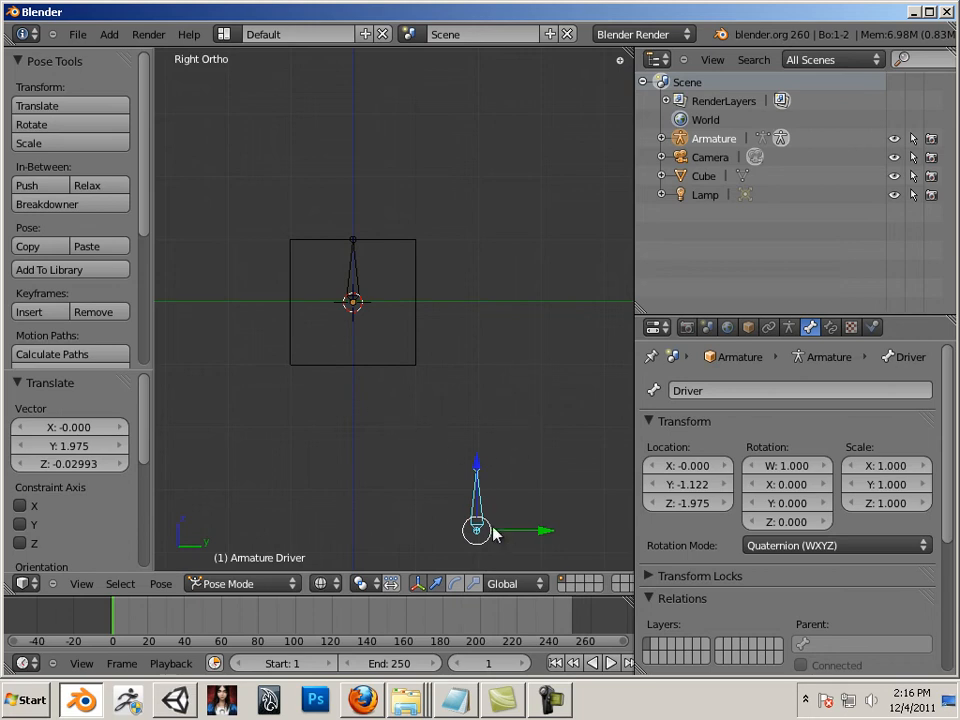
pyautogui.scroll(-1, 480, 507)
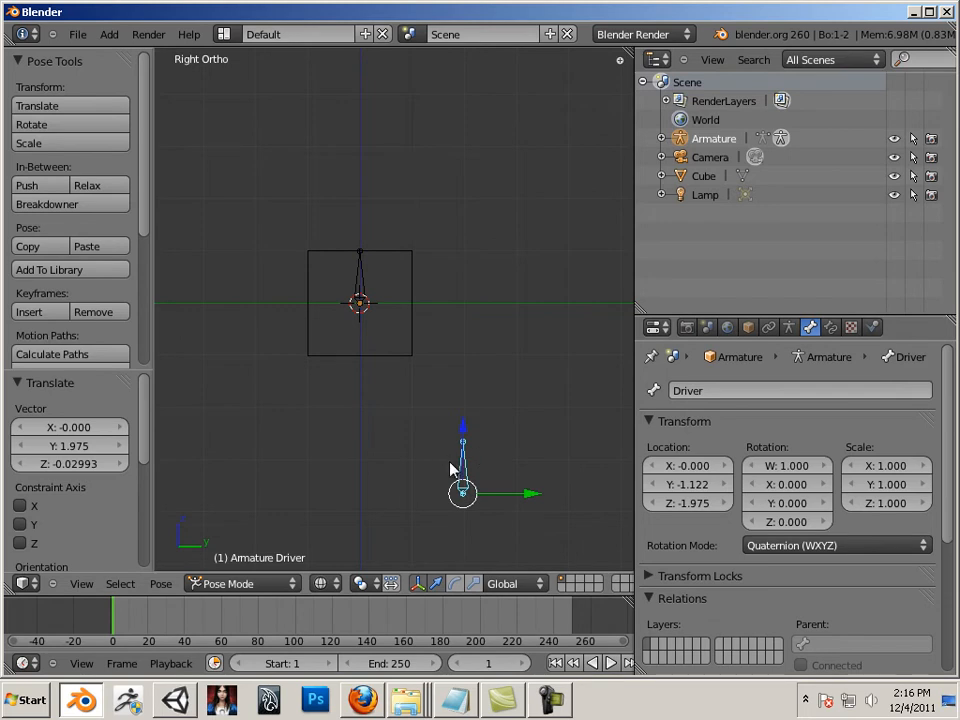
# - Move the Driver bone about 1.2 units up along Z while its transform values are displayed
pyautogui.press('n')
pyautogui.scroll(5, 550, 358)
pyautogui.scroll(2, 548, 360)
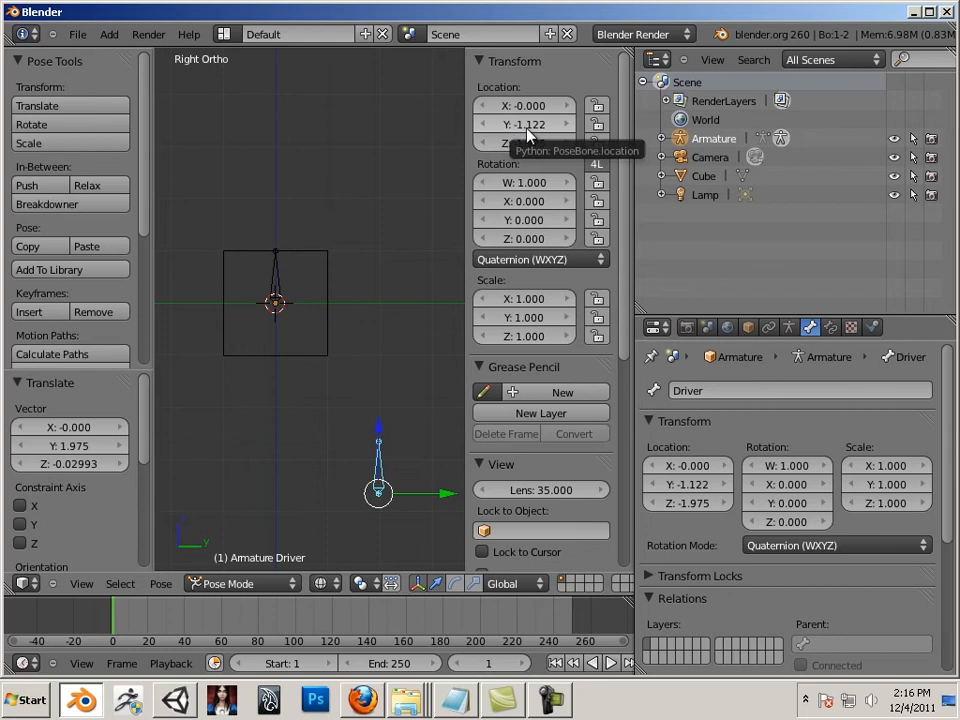
pyautogui.moveTo(381, 438); pyautogui.dragTo(372, 370)
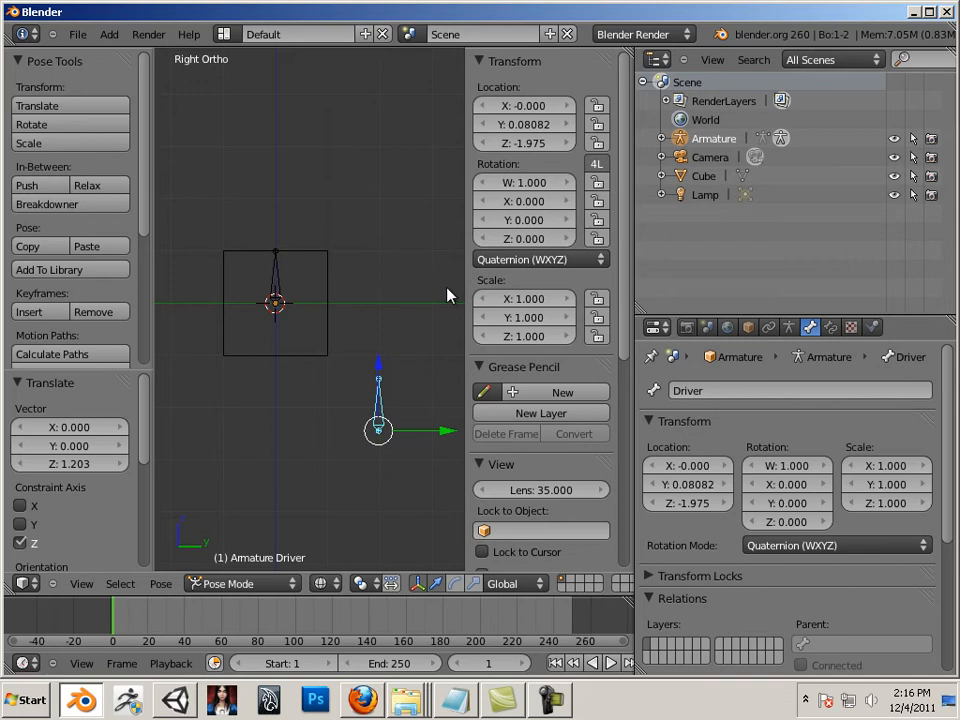
pyautogui.press('n')
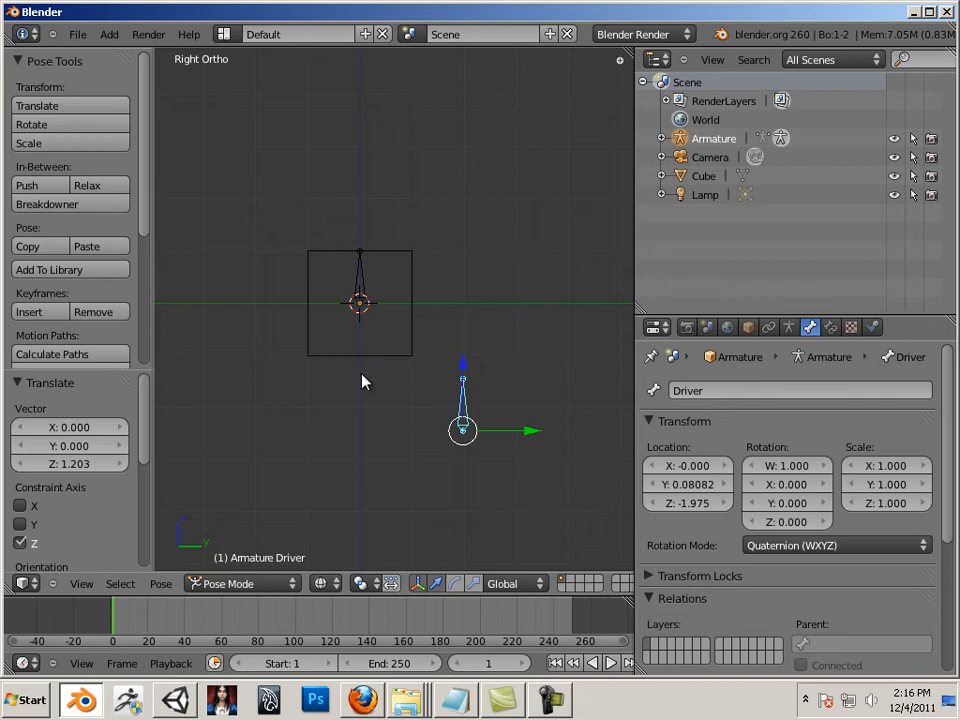
# - Split the enlarged timeline area into two stacked editors and change the lower one to a DopeSheet
pyautogui.moveTo(121, 593); pyautogui.dragTo(124, 487)
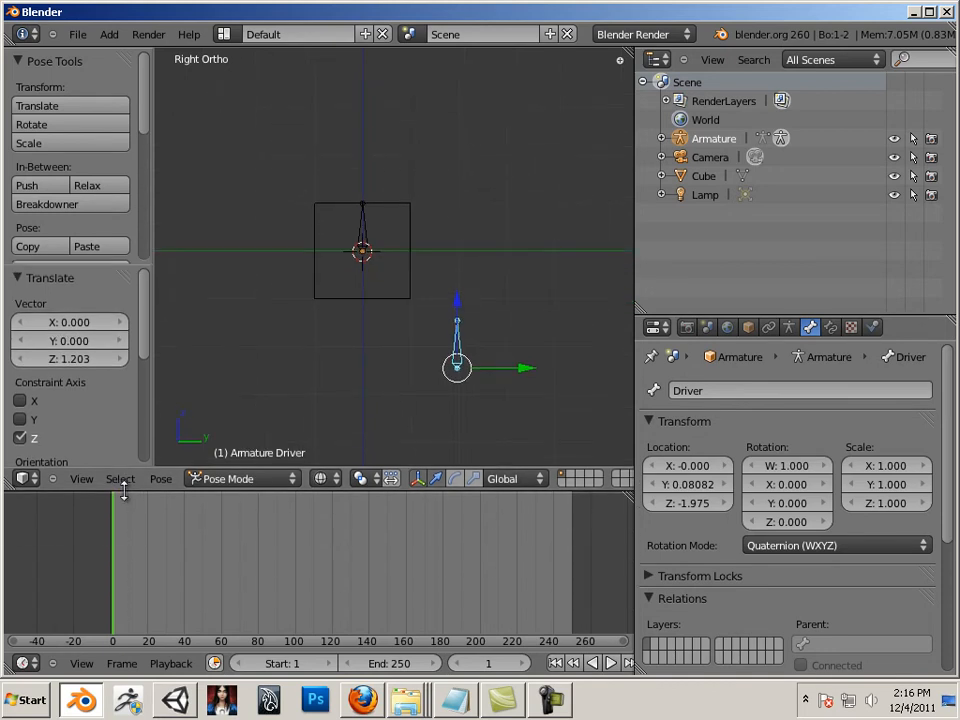
pyautogui.rightClick(8, 562)
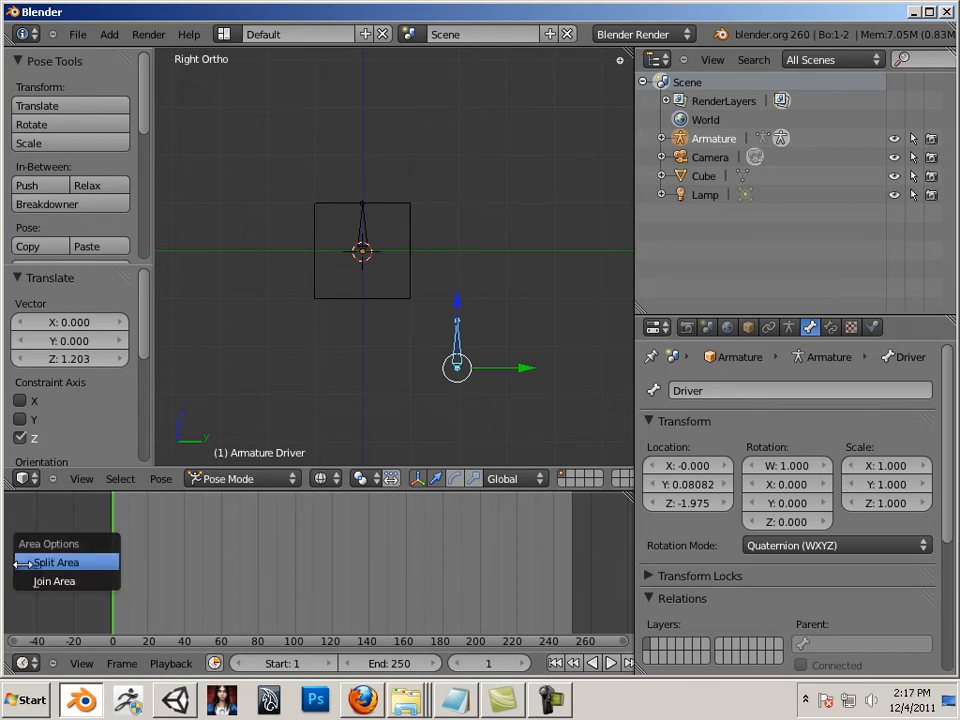
pyautogui.click(20, 563)
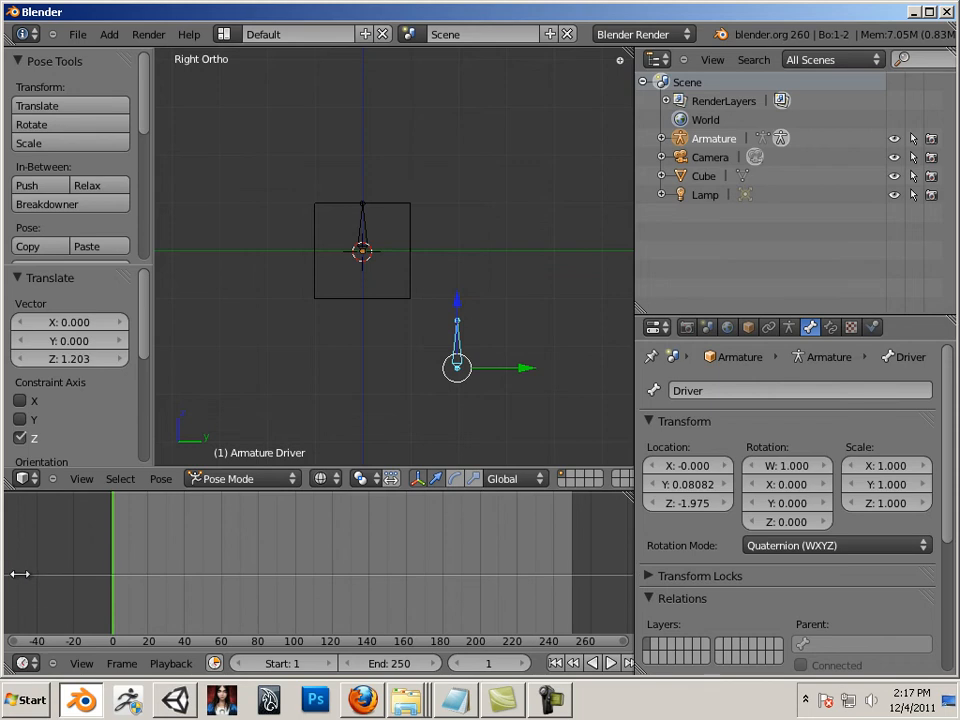
pyautogui.click(16, 566)
pyautogui.click(30, 665)
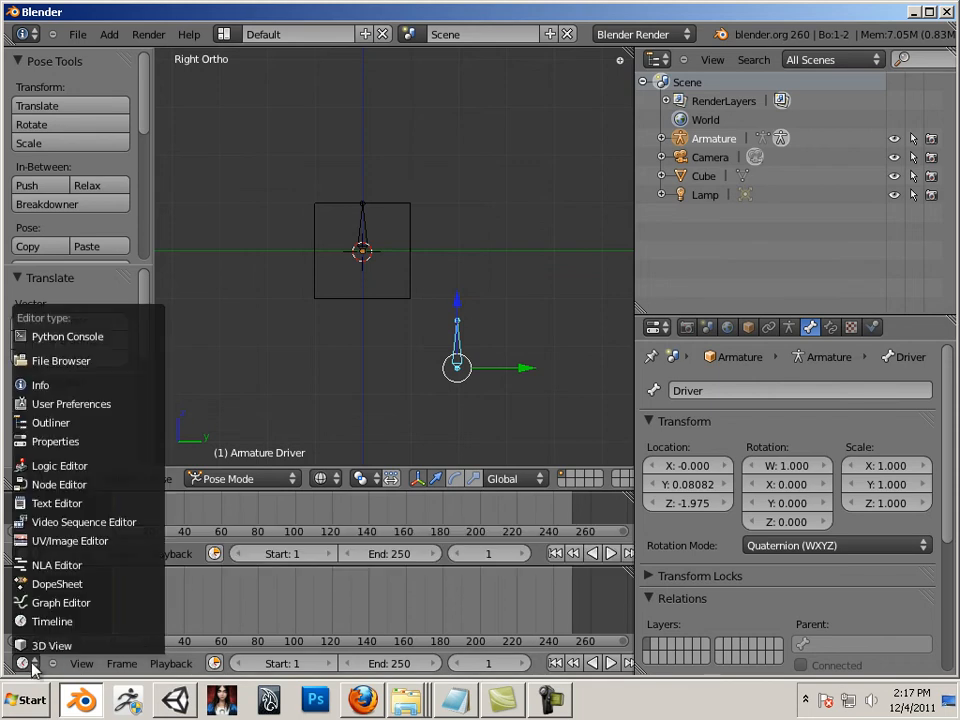
pyautogui.click(55, 582)
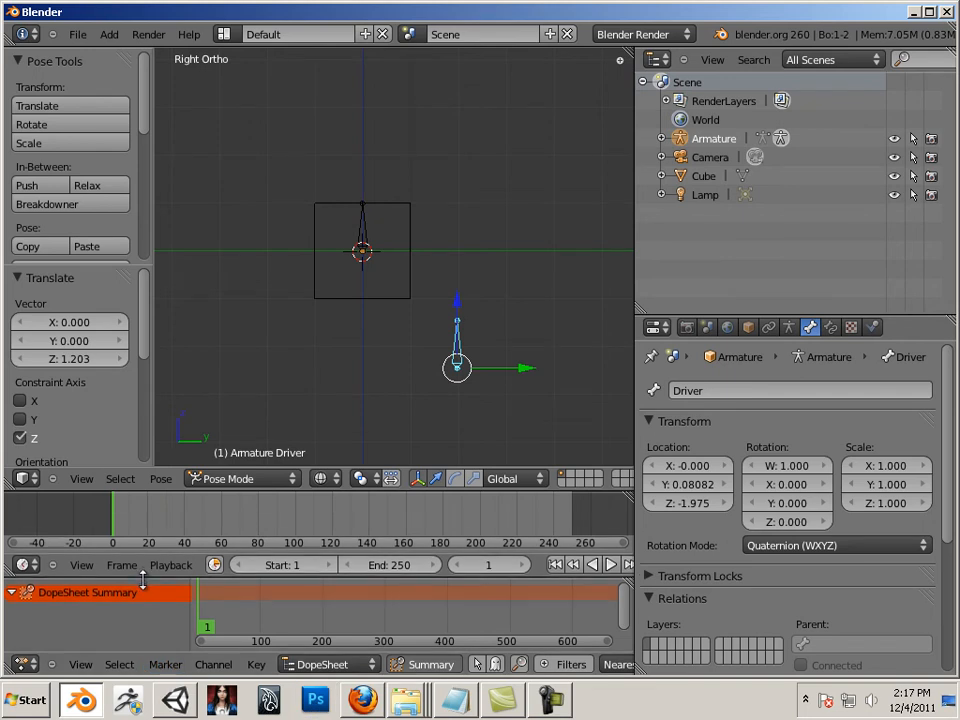
# - Enlarge the lower animation editor slightly and change it from DopeSheet mode to the Action Editor
pyautogui.moveTo(143, 567); pyautogui.dragTo(145, 560)
pyautogui.click(342, 666)
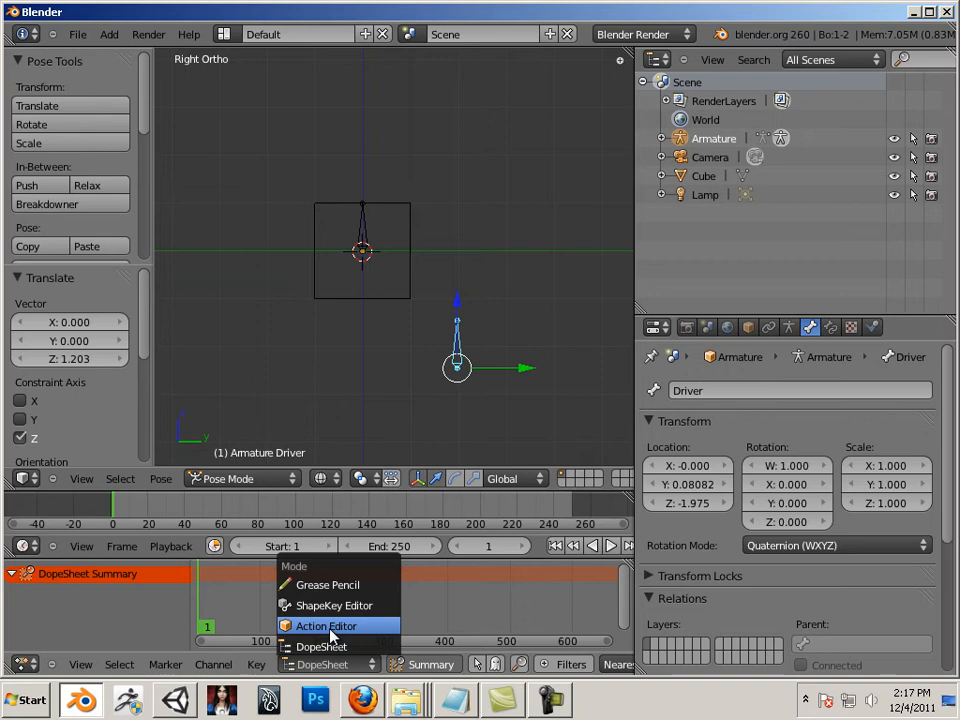
pyautogui.click(330, 630)
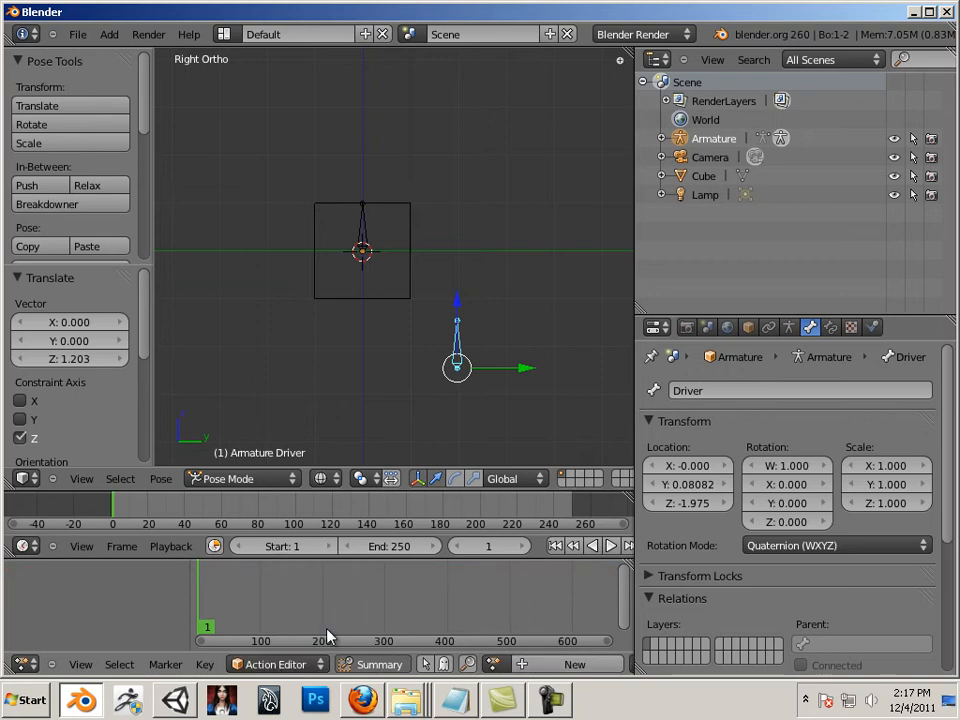
# - Select the Driven bone inside the cube and set the animation's end frame to 30
pyautogui.rightClick(361, 258)
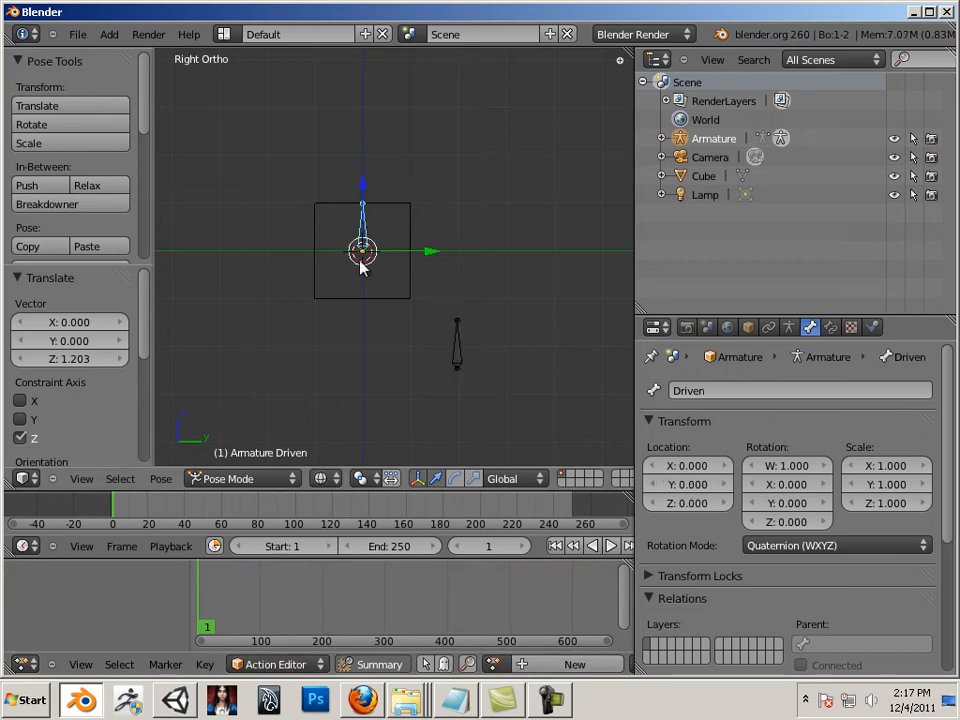
pyautogui.keyDown('shift'); pyautogui.moveTo(369, 300); pyautogui.dragTo(368, 338, button='middle'); pyautogui.keyUp('shift')
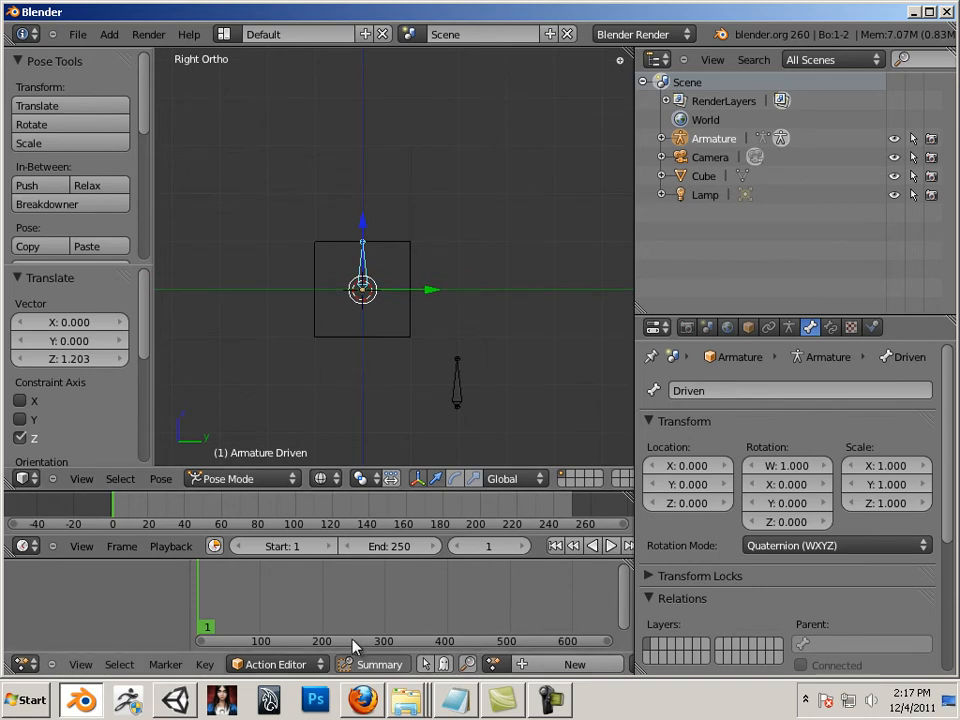
pyautogui.click(402, 548)
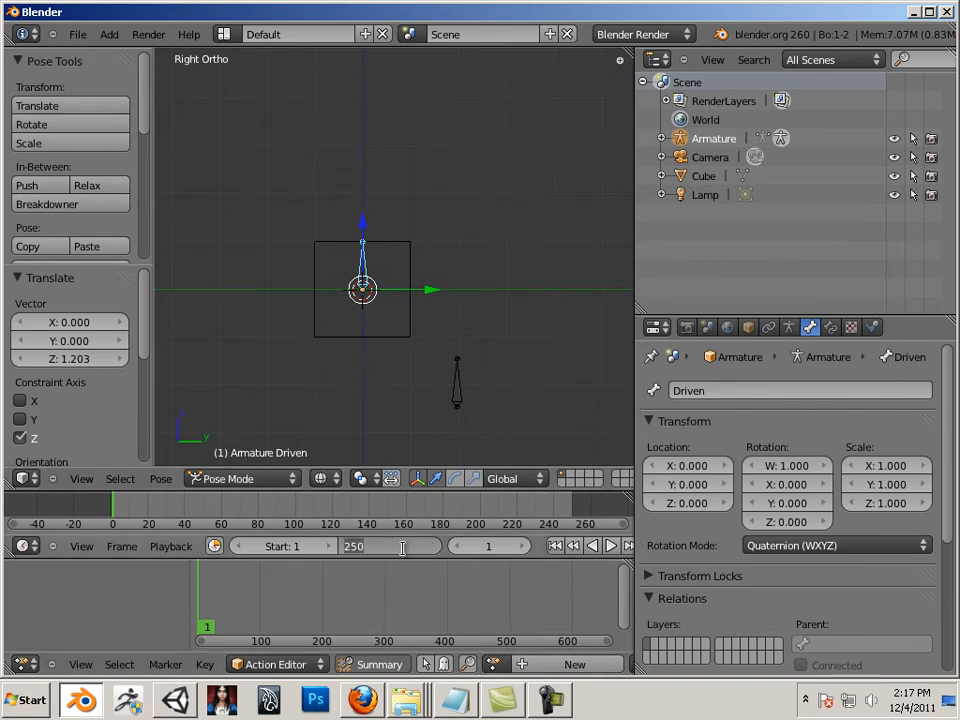
pyautogui.write('30')
pyautogui.press('Return')
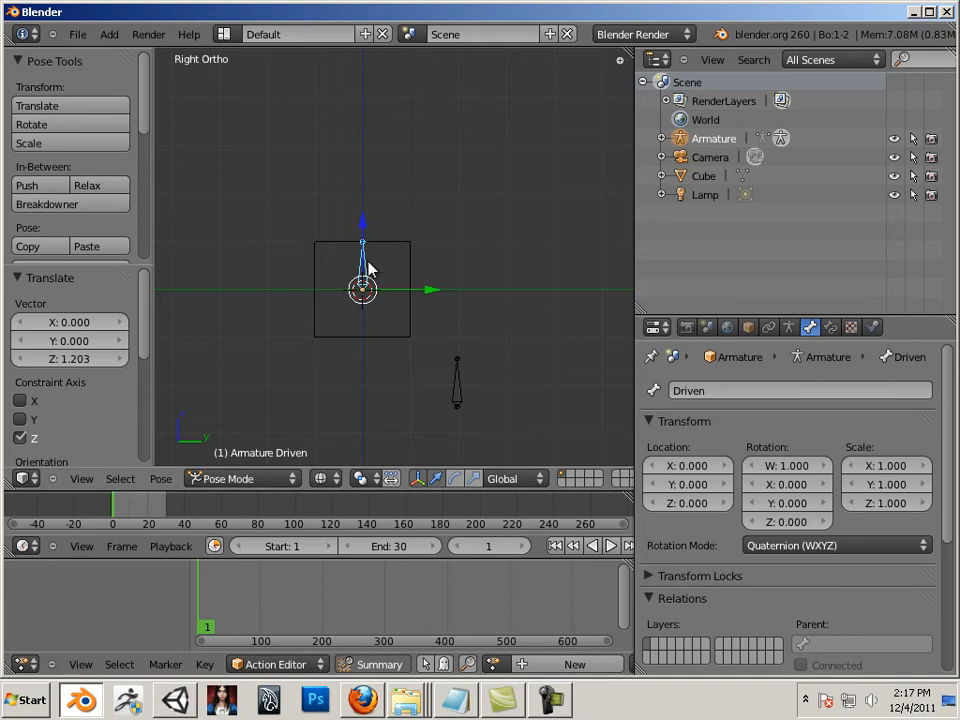
# - Keyframe the Driven bone's Location at frame 1, and again at frame 29 with the bone moved about 3.53 units up along Z
pyautogui.press('i')
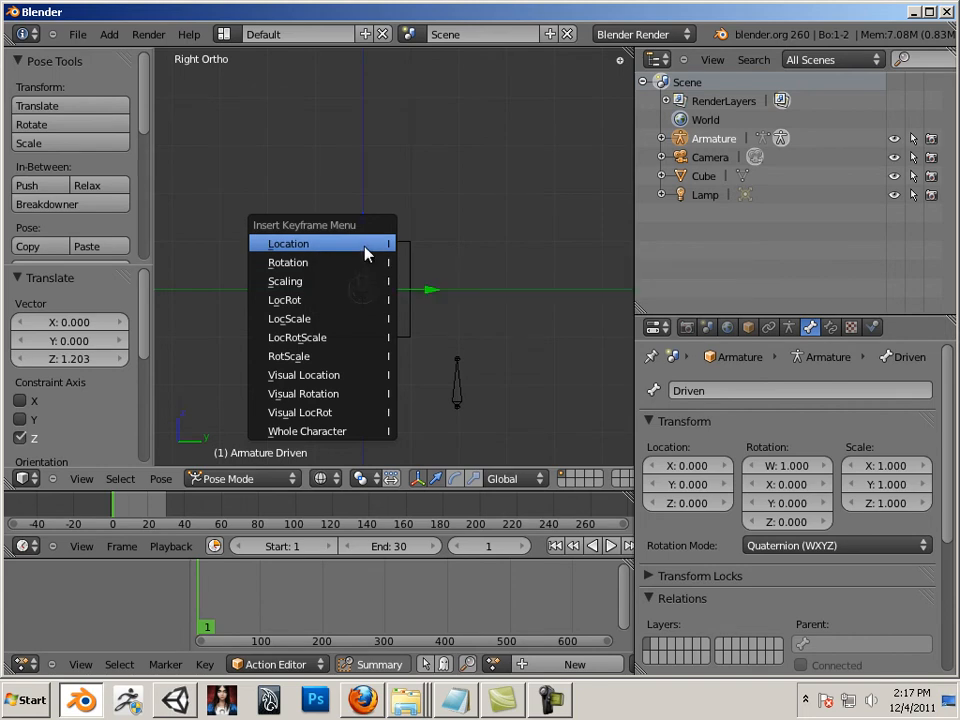
pyautogui.click(366, 250)
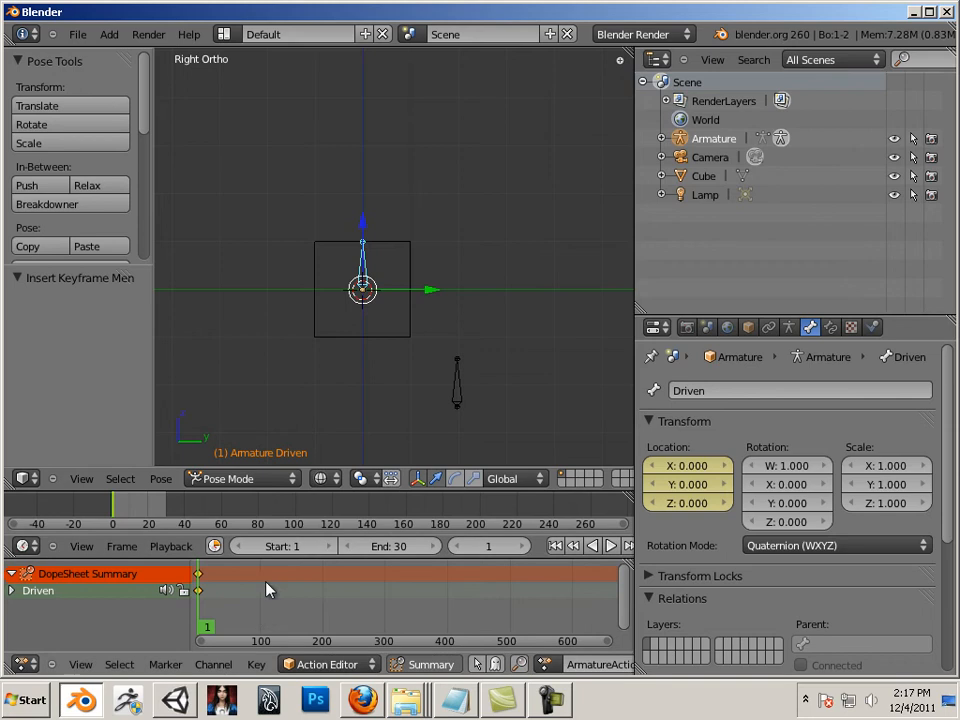
pyautogui.moveTo(154, 510); pyautogui.dragTo(168, 511)
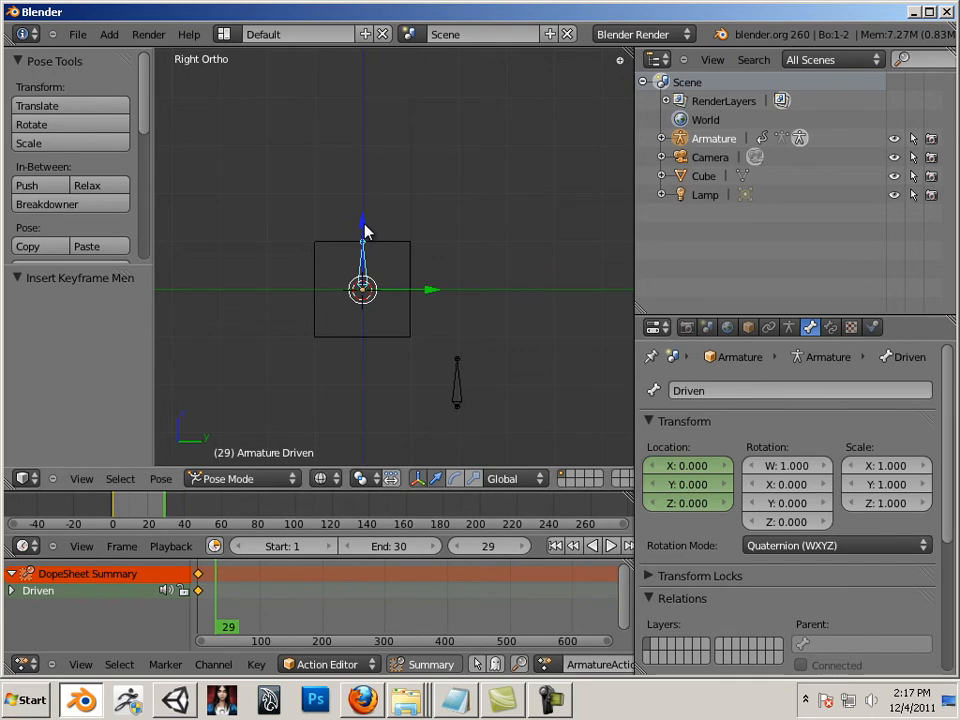
pyautogui.press('g')
pyautogui.press('z')
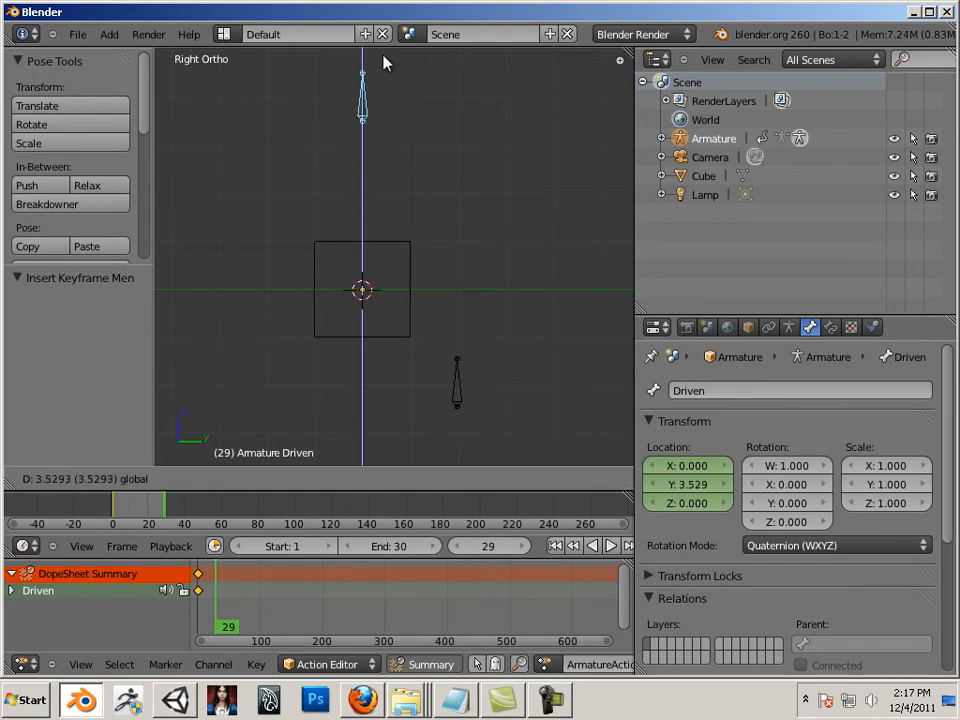
pyautogui.click(385, 63)
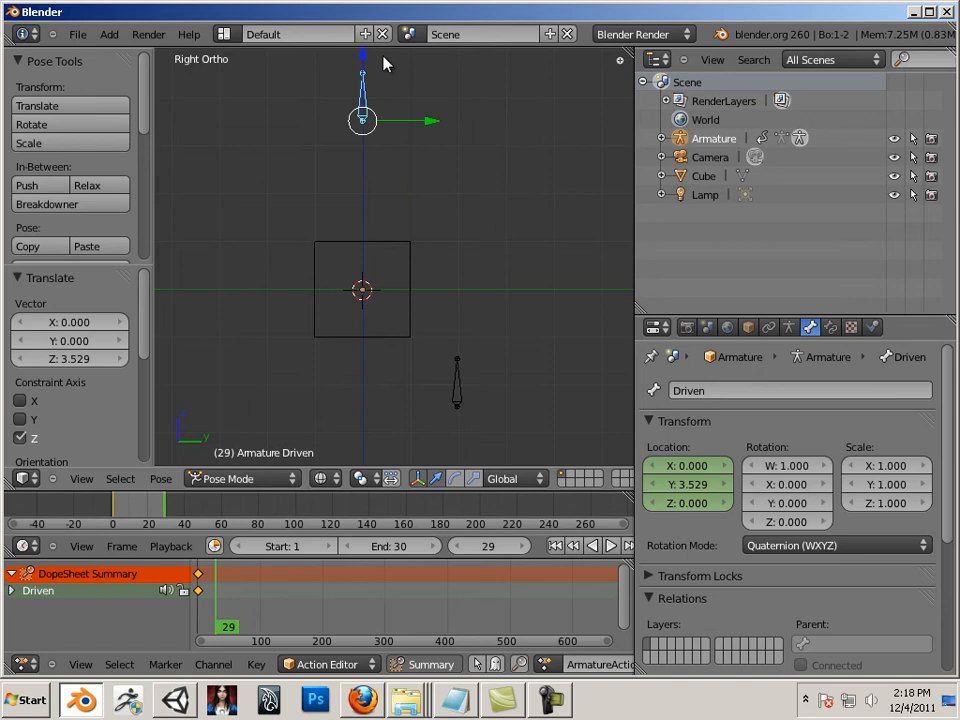
pyautogui.press('i')
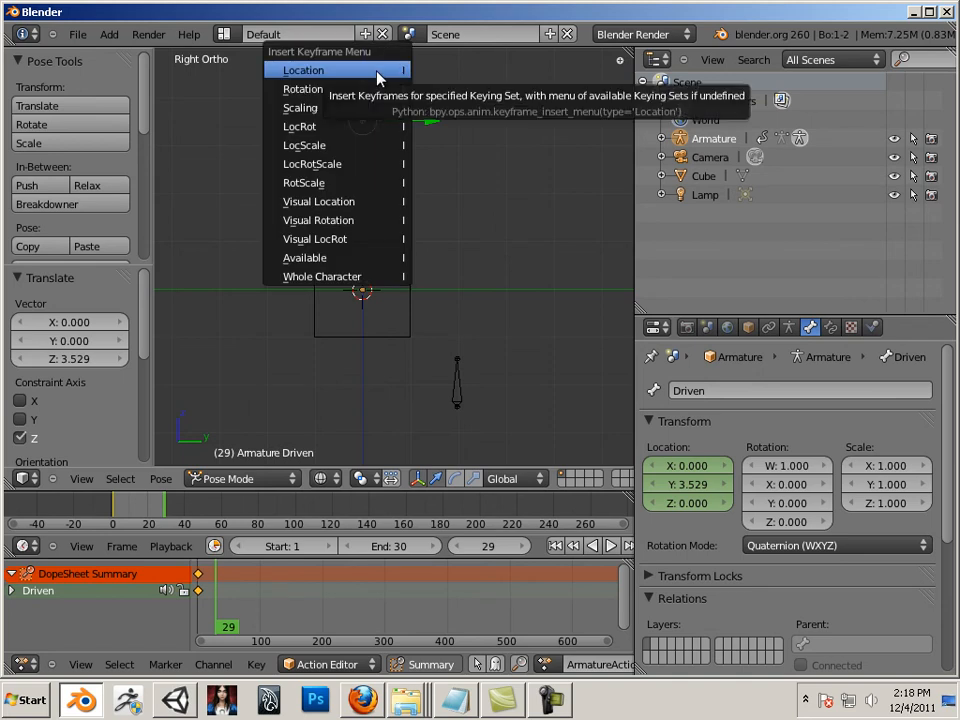
pyautogui.click(377, 72)
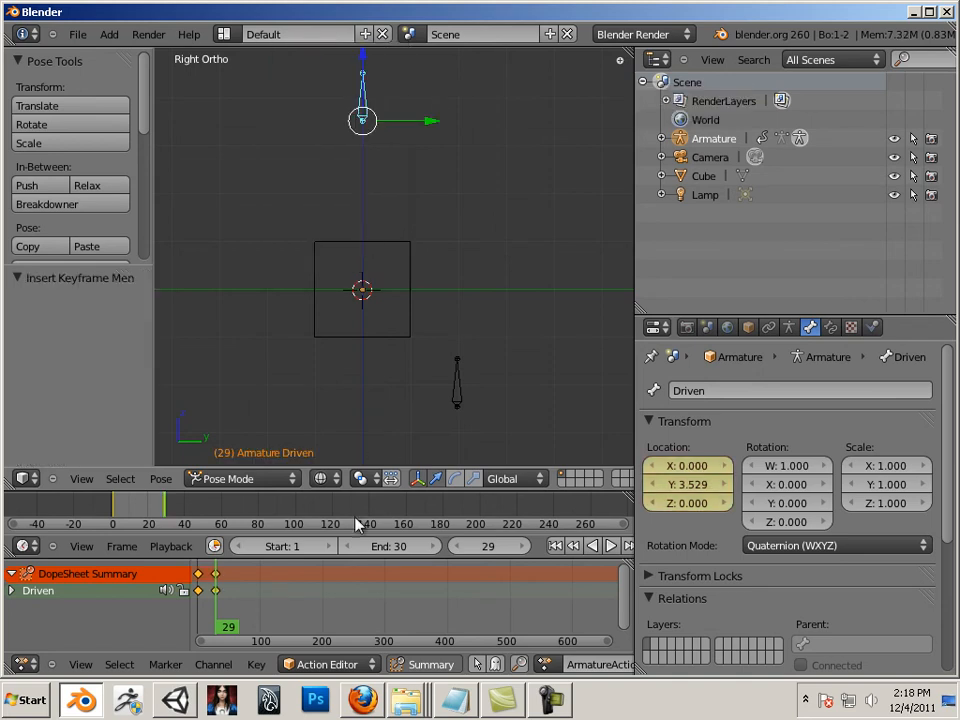
# - Return to frame 0 and, in Object Mode, parent the cube to the armature with automatic weights
pyautogui.moveTo(156, 507); pyautogui.dragTo(111, 495)
pyautogui.scroll(2, 351, 372)
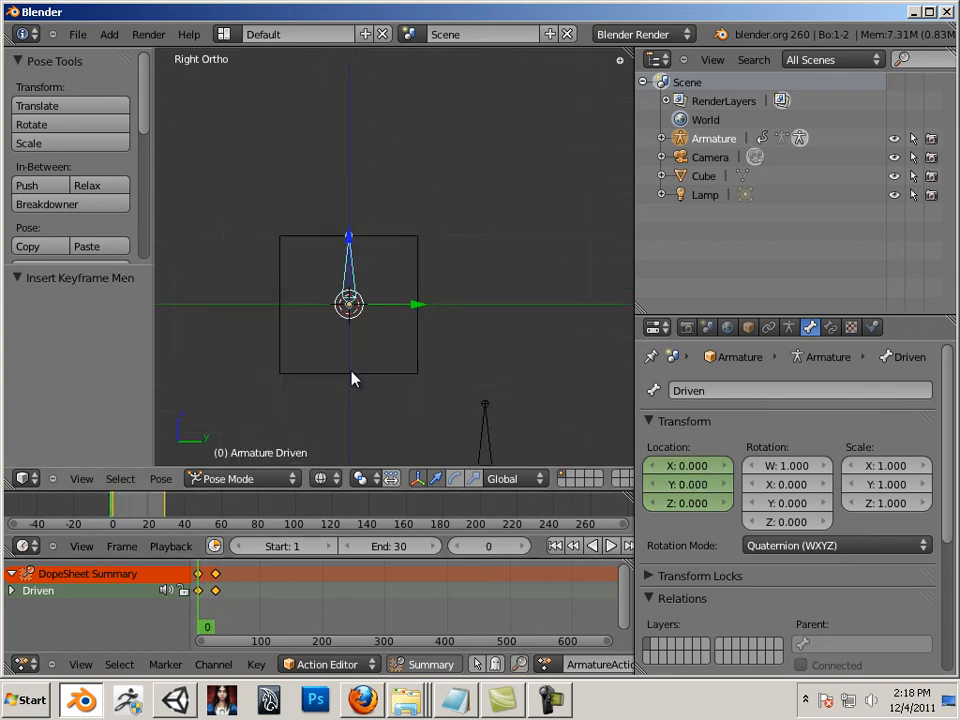
pyautogui.scroll(1, 351, 378)
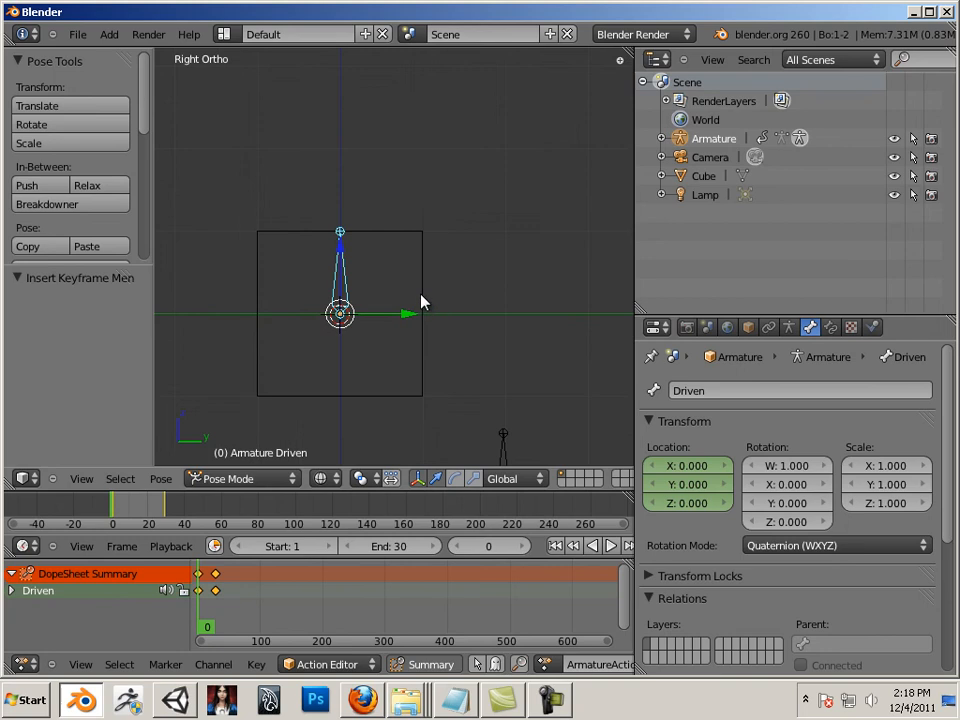
pyautogui.click(278, 477)
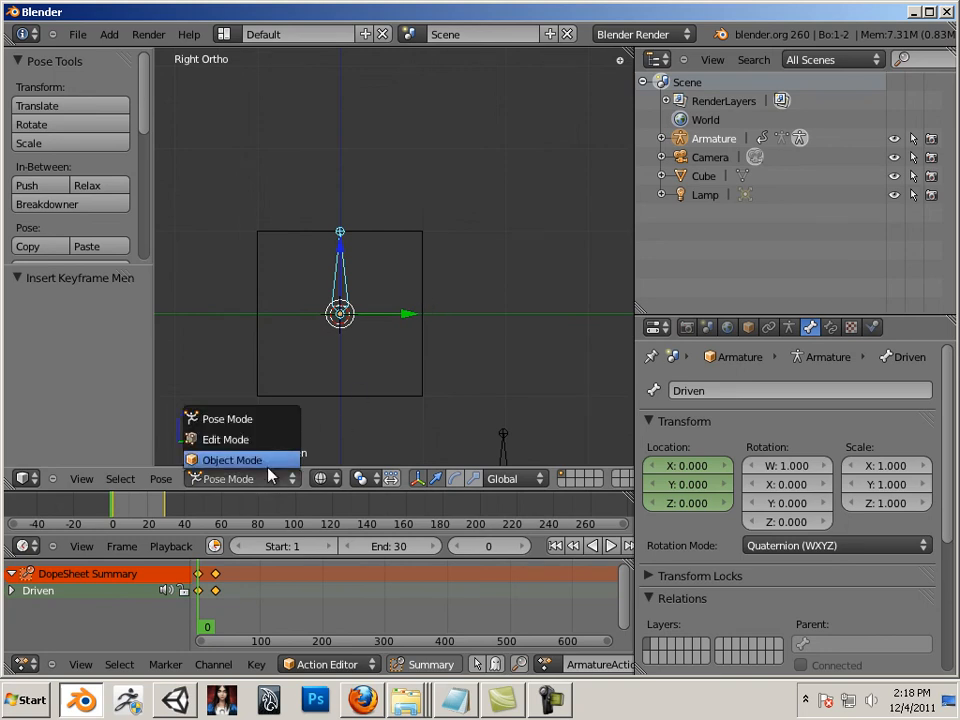
pyautogui.click(265, 461)
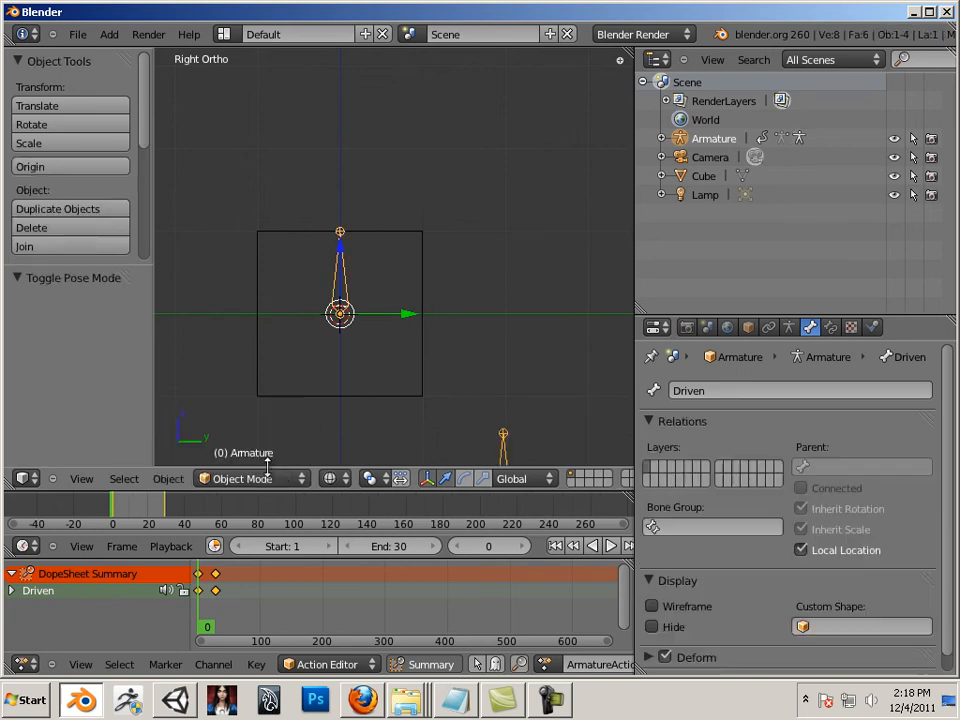
pyautogui.rightClick(420, 392)
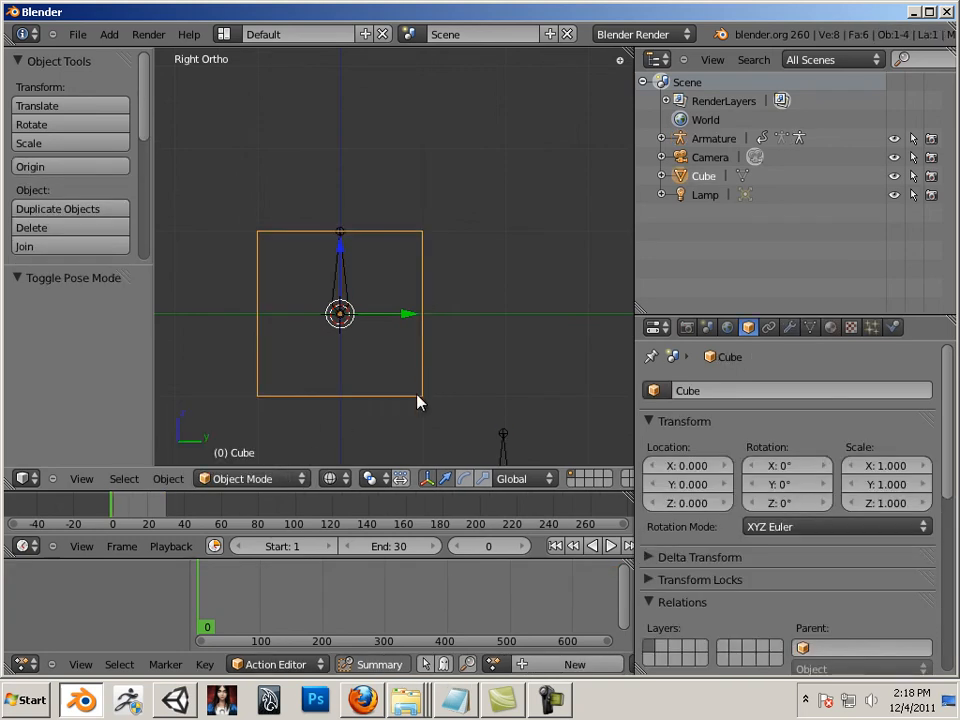
pyautogui.keyDown('shift'); pyautogui.rightClick(335, 292); pyautogui.keyUp('shift')
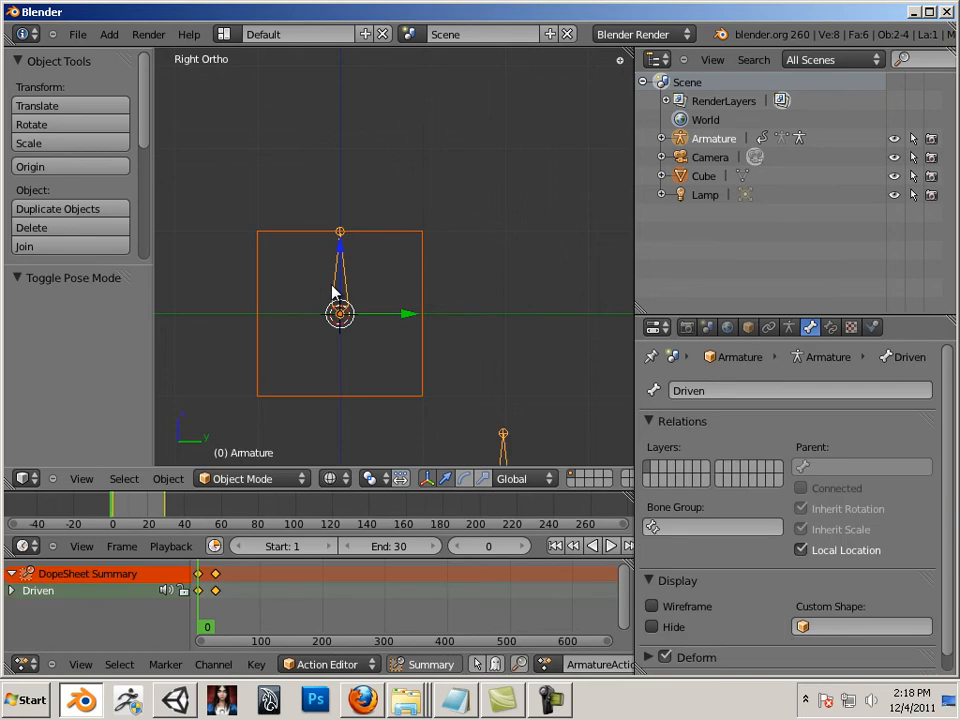
pyautogui.hotkey('ctrl', 'p')
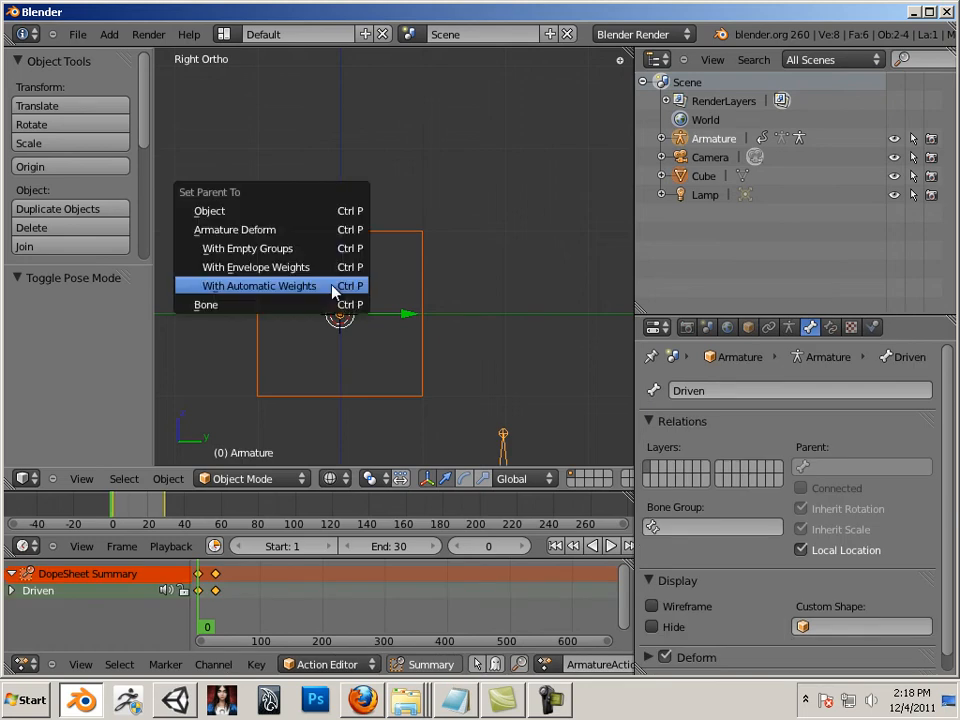
pyautogui.click(268, 288)
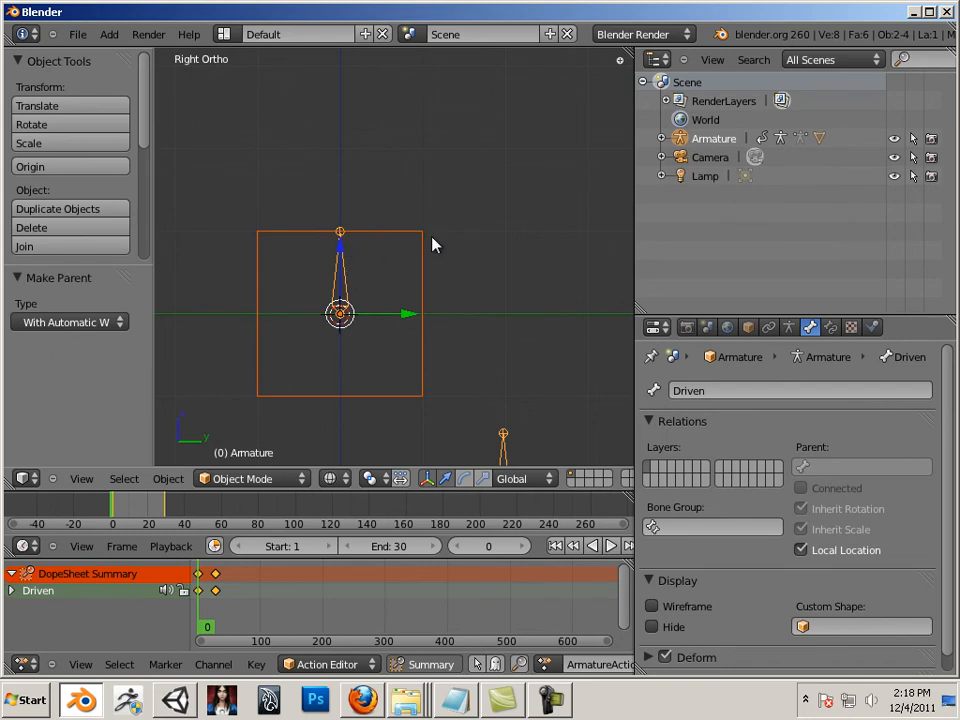
# - Scrub through the animation to check how the cube follows the Driven bone, ending at frame 0
pyautogui.moveTo(112, 505); pyautogui.dragTo(181, 517)
pyautogui.scroll(-3, 121, 496)
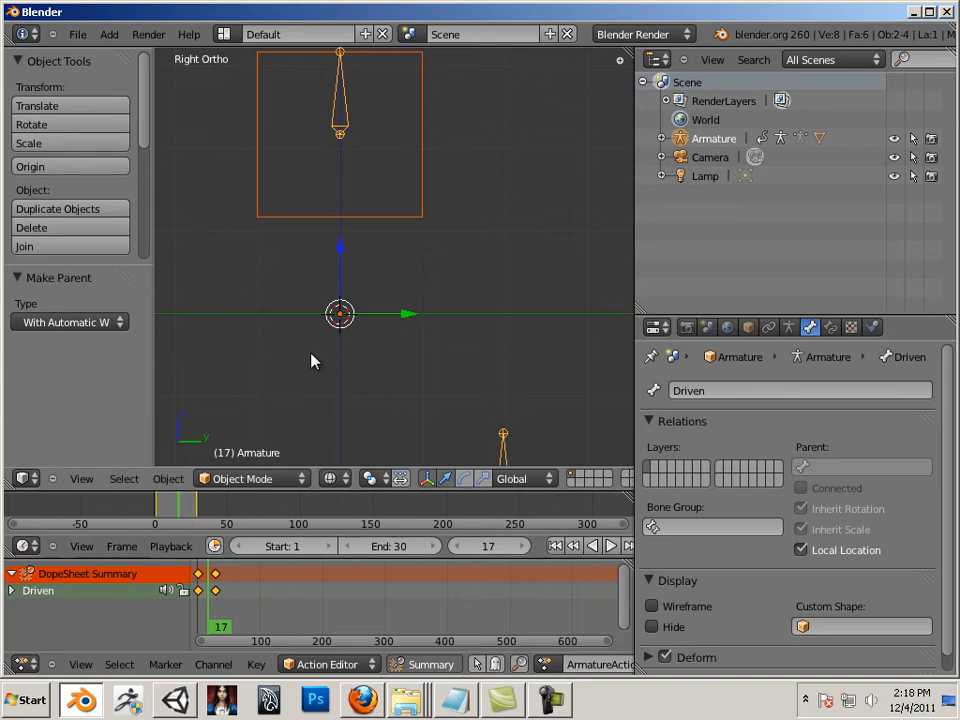
pyautogui.click(155, 510)
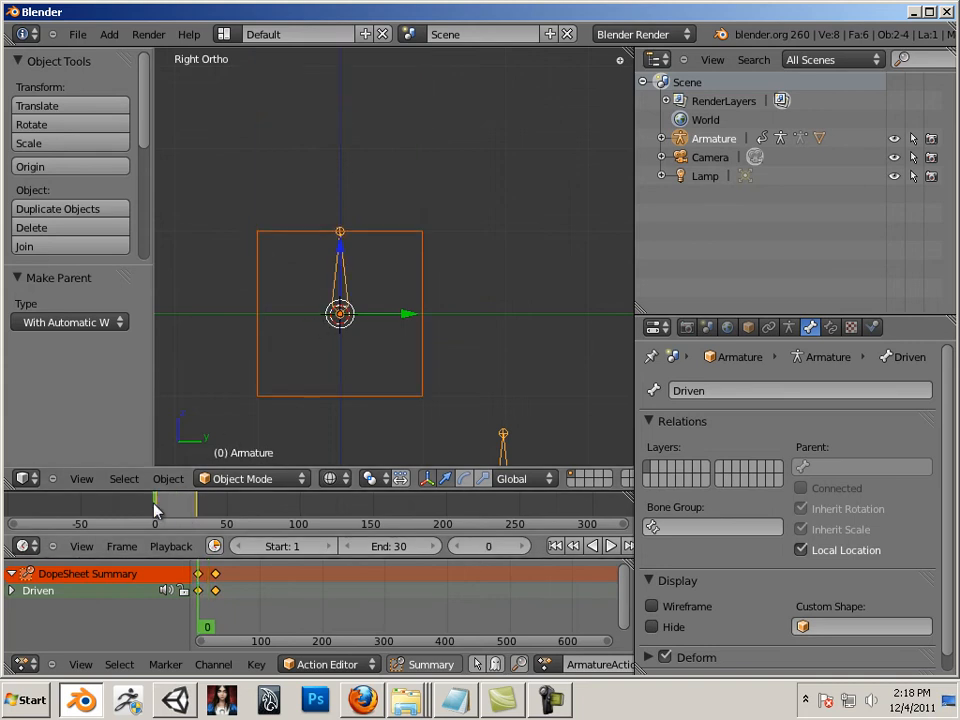
# - Insert Rotation keyframes for the armature at frames 0 and 29
pyautogui.press('i')
pyautogui.click(379, 243)
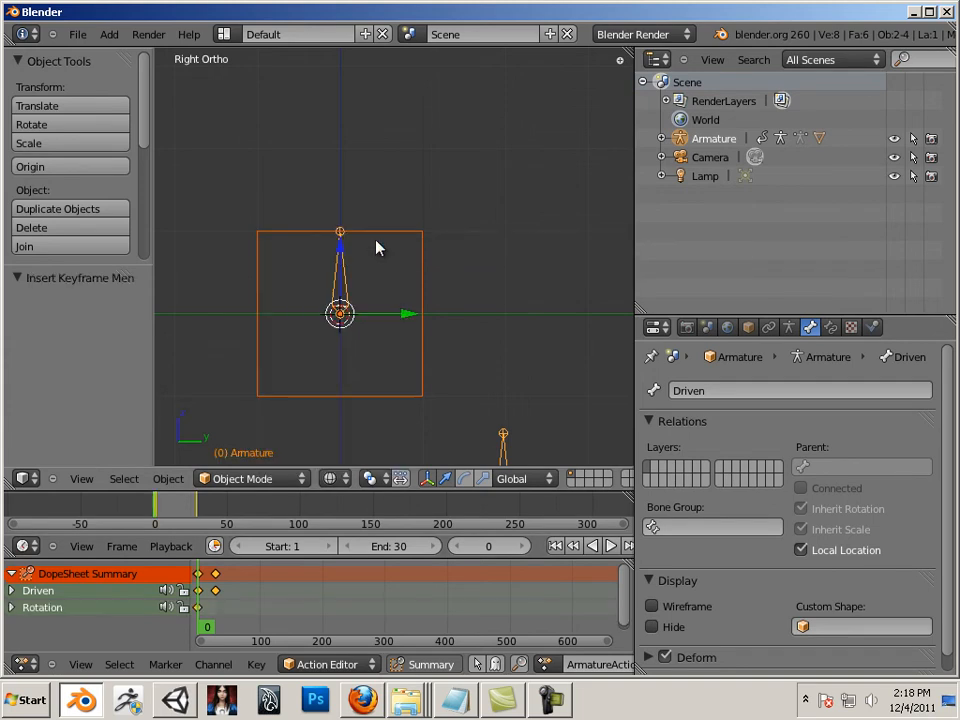
pyautogui.moveTo(180, 508)
pyautogui.mouseDown()
pyautogui.moveTo(166, 506)
pyautogui.moveTo(197, 510)
pyautogui.mouseUp()
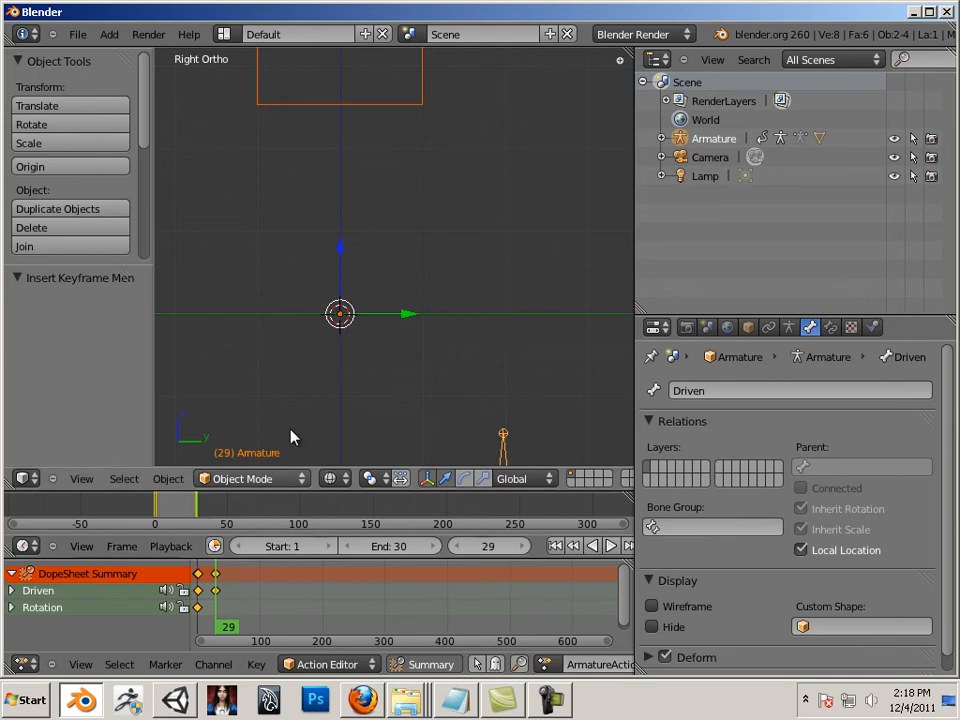
pyautogui.scroll(-2, 421, 180)
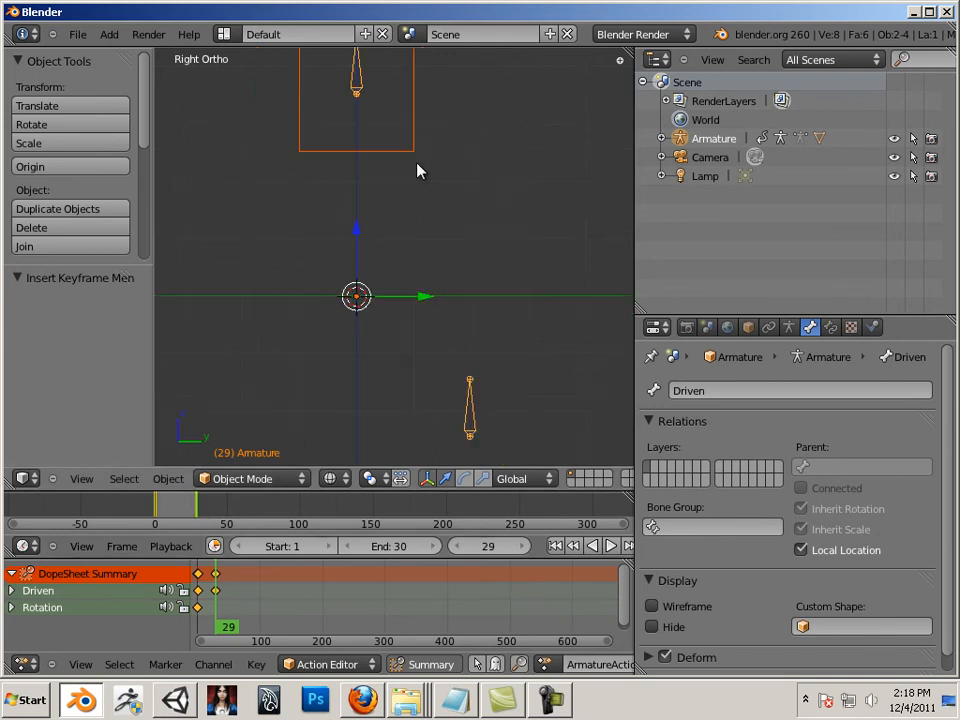
pyautogui.press('i')
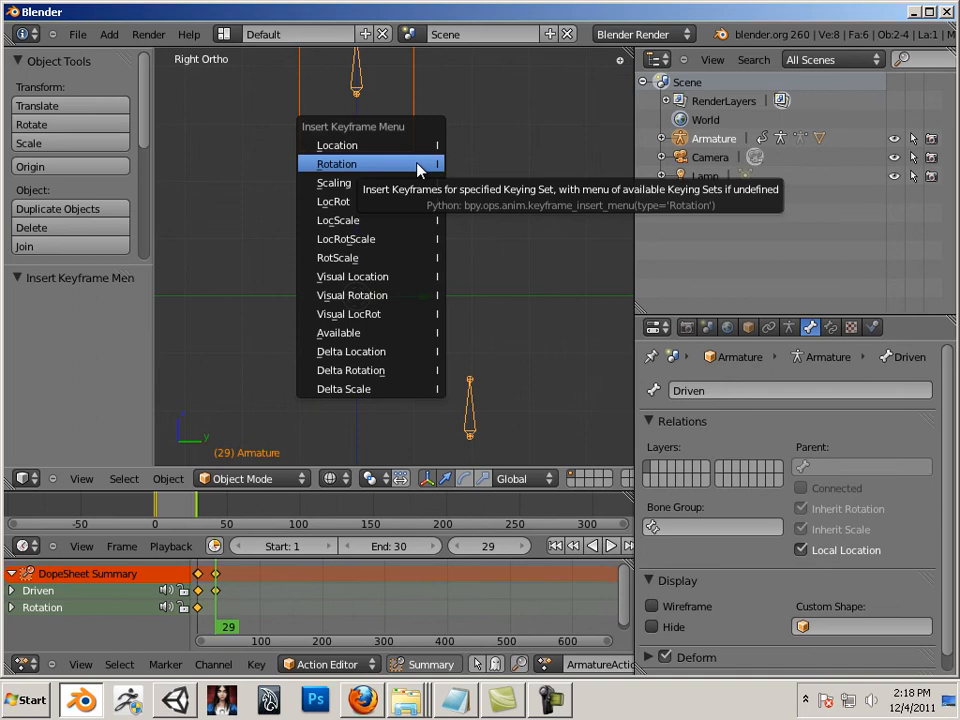
pyautogui.click(419, 172)
# - Try rotating the whole armature freehand at frame 14, and undo the rotation
pyautogui.click(175, 519)
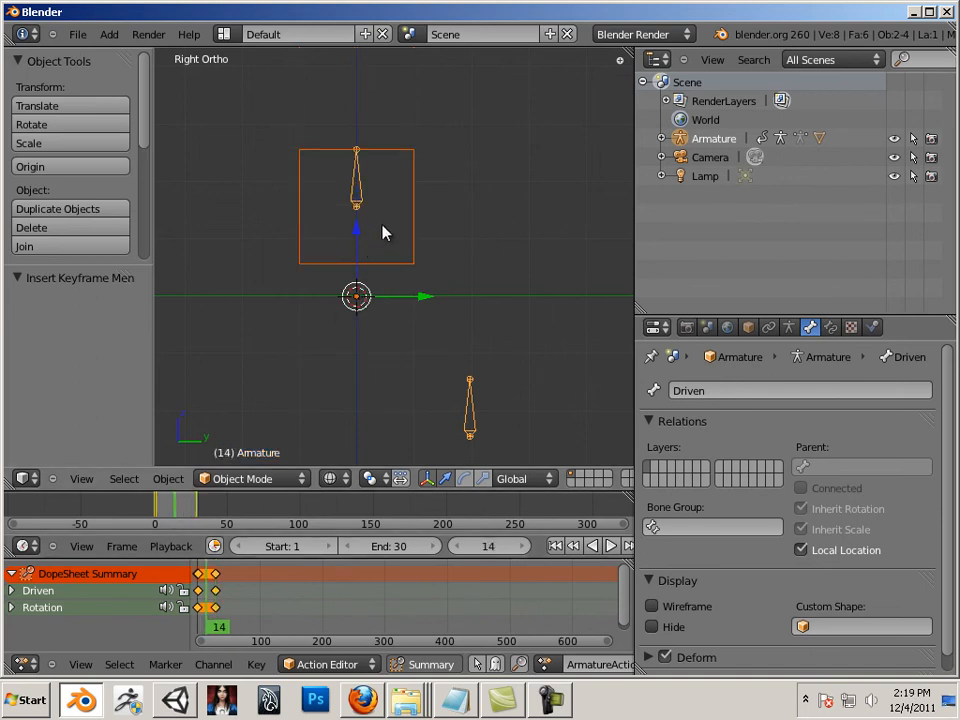
pyautogui.press('e')
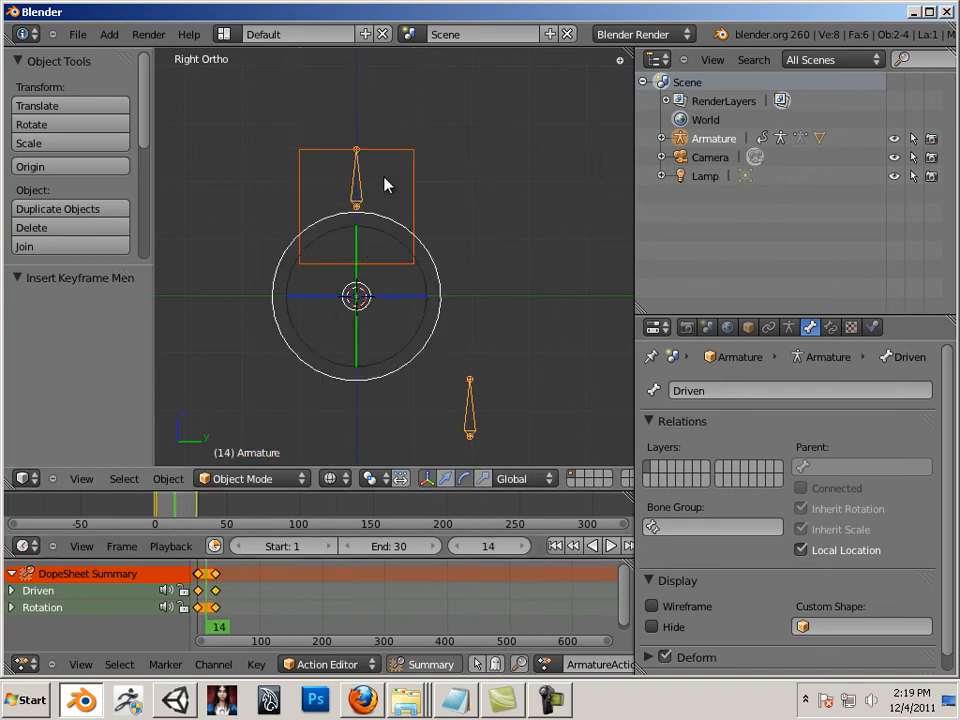
pyautogui.press('r')
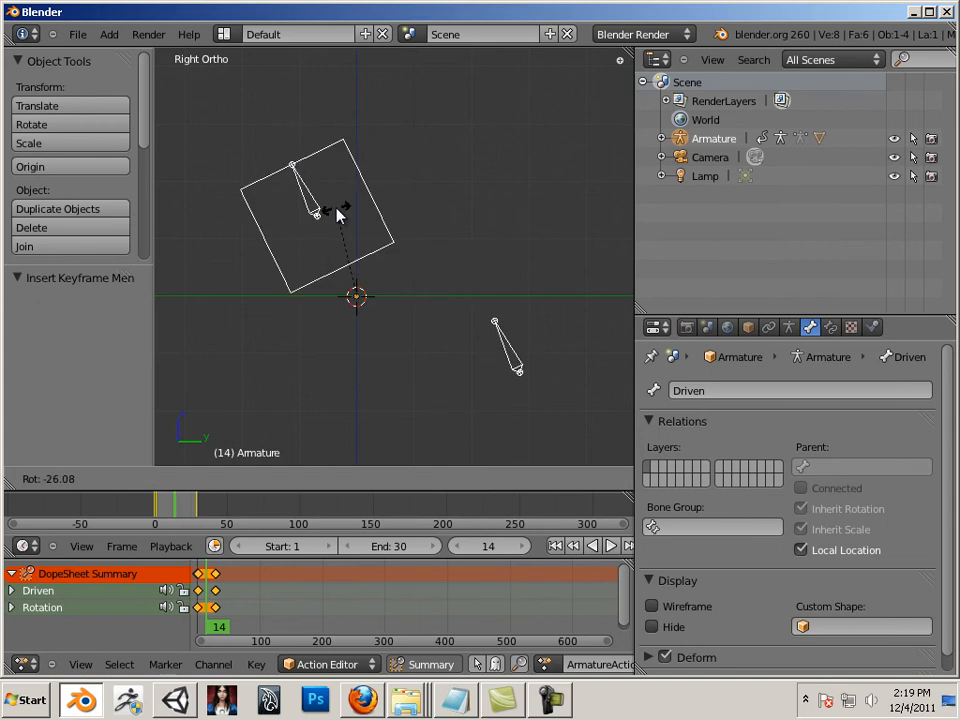
pyautogui.click(321, 212)
pyautogui.hotkey('ctrl', 'z')
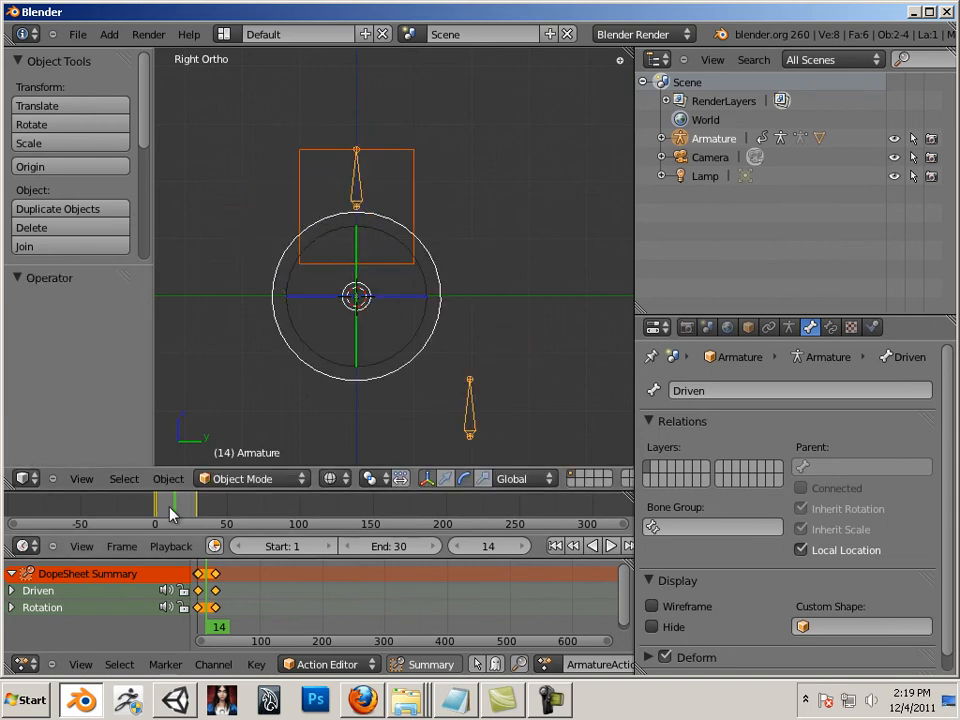
# - Go back to frame 0 and delete all of the armature's keyframes in the Action Editor
pyautogui.moveTo(157, 507)
pyautogui.mouseDown()
pyautogui.moveTo(193, 515)
pyautogui.moveTo(144, 514)
pyautogui.moveTo(184, 515)
pyautogui.moveTo(152, 515)
pyautogui.mouseUp()
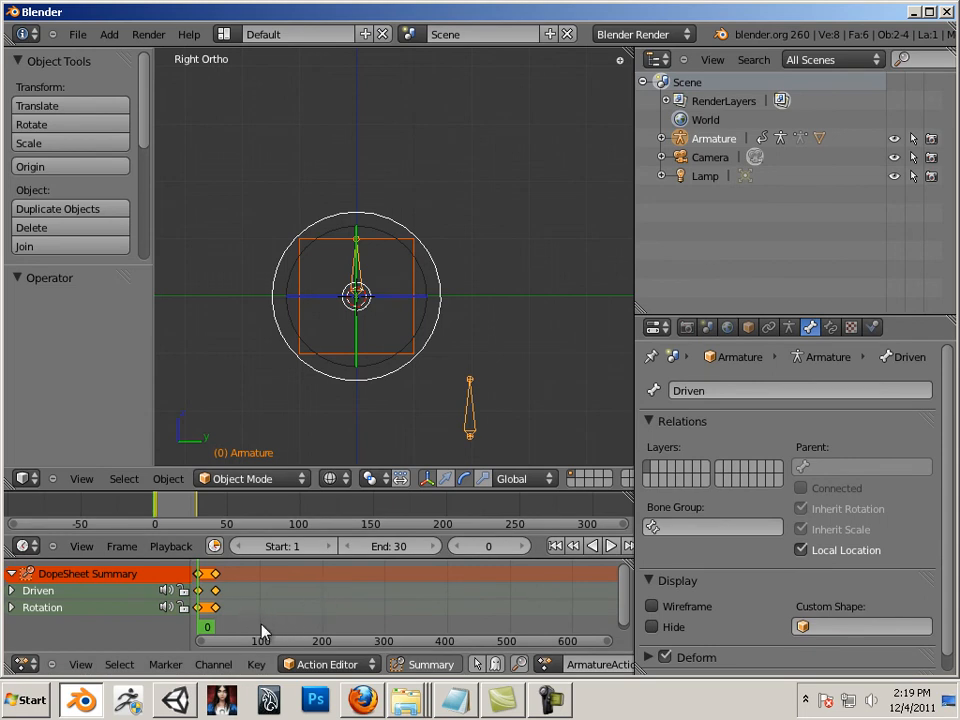
pyautogui.moveTo(189, 514); pyautogui.dragTo(155, 514)
pyautogui.click(253, 630)
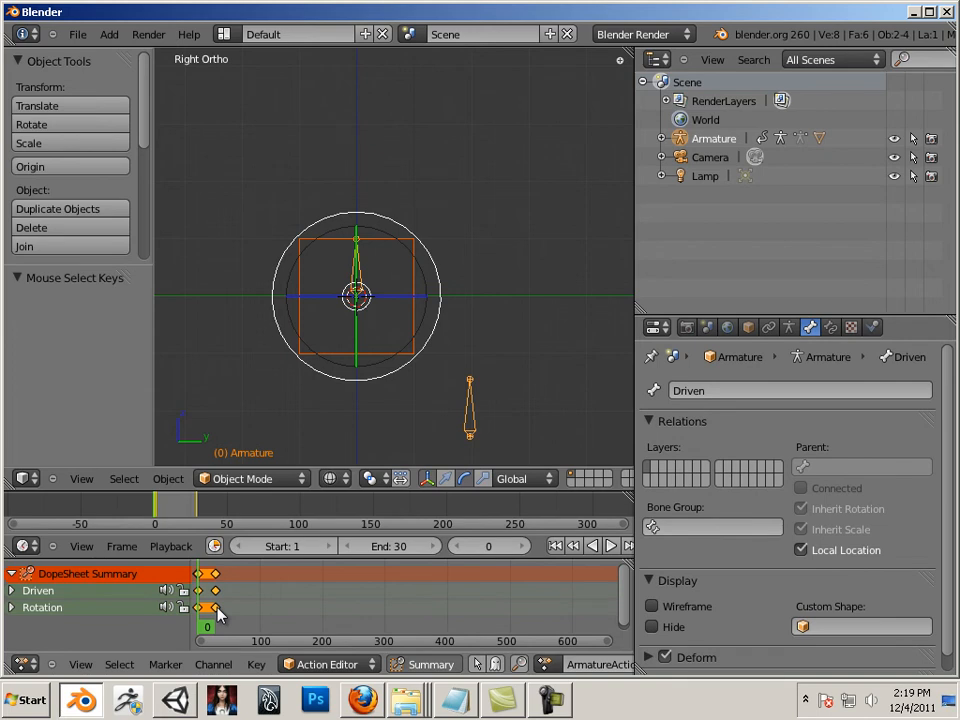
pyautogui.press('x')
pyautogui.click(214, 611)
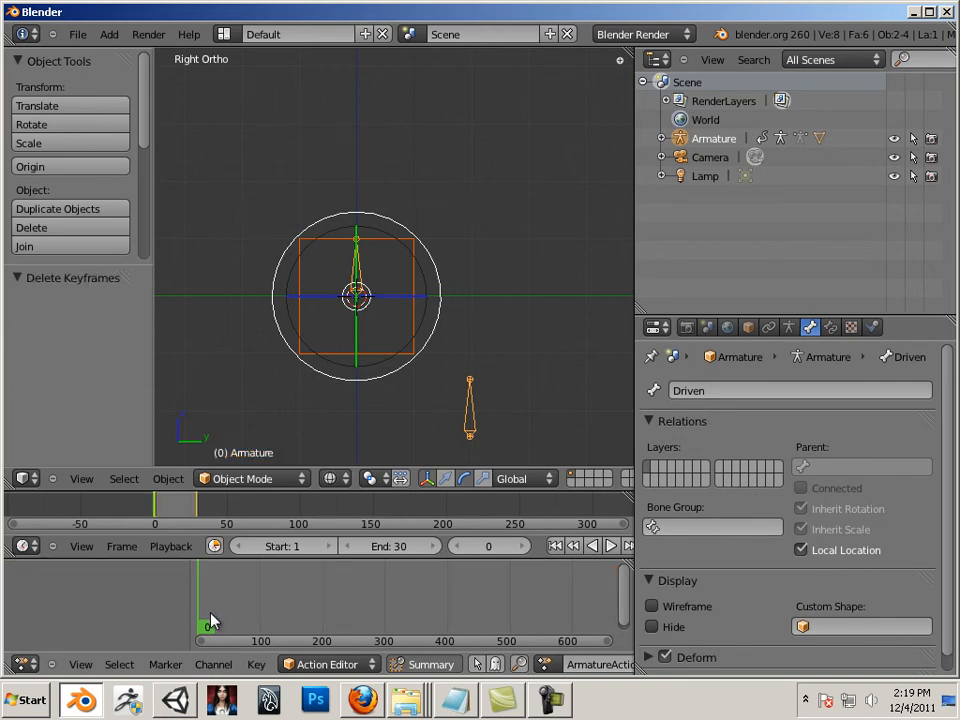
# - Switch the armature from Object Mode back to Pose Mode
pyautogui.click(240, 481)
pyautogui.click(246, 419)
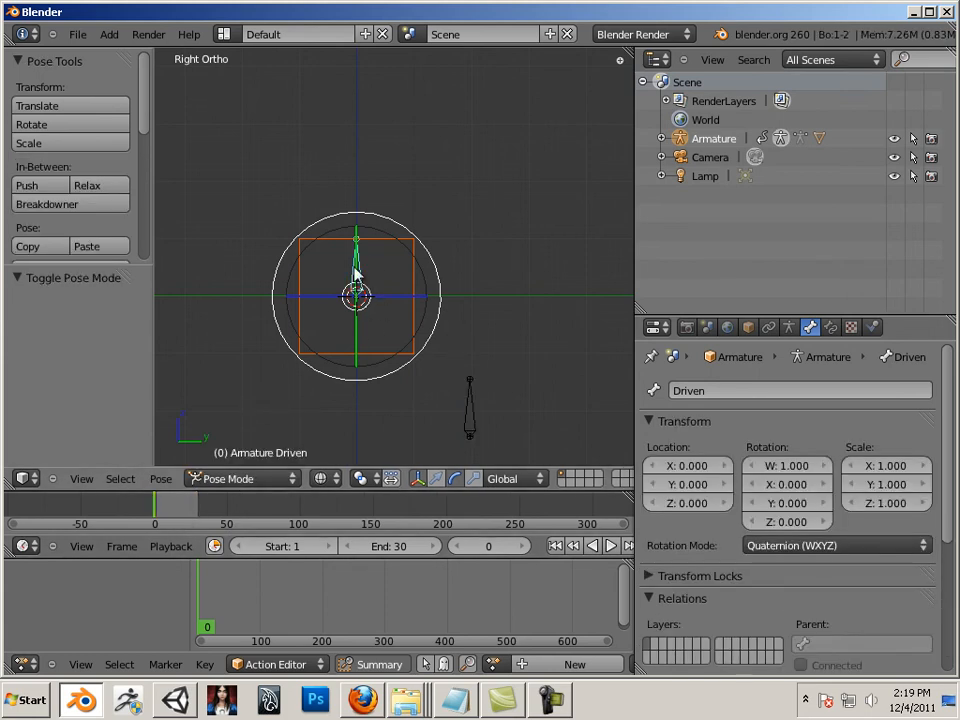
# - Try moving the Driven bone freely upward, and undo the move
pyautogui.press('w')
pyautogui.moveTo(358, 227); pyautogui.dragTo(371, 137)
pyautogui.hotkey('ctrl', 'z')
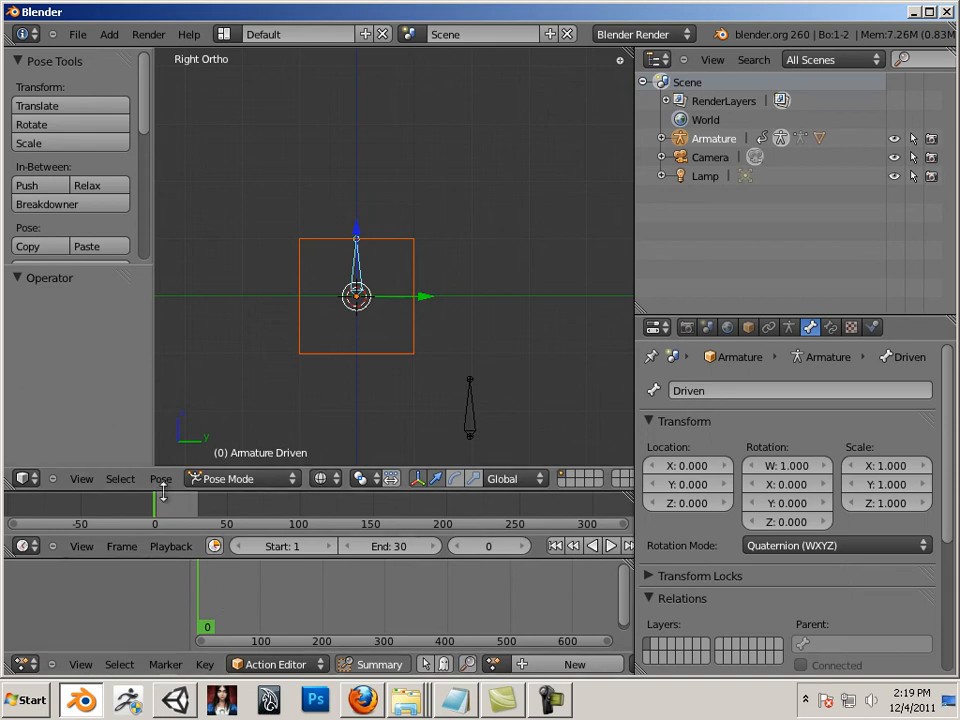
# - Insert LocRot keyframes for the Driven bone in its rest pose at frames 0 and 28
pyautogui.press('i')
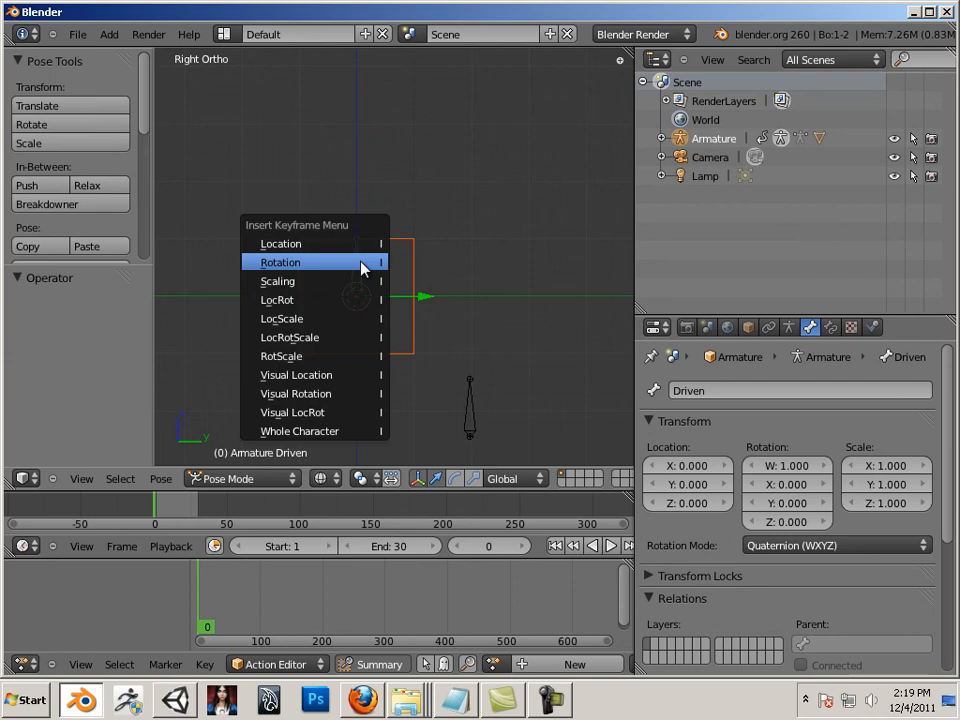
pyautogui.click(296, 305)
pyautogui.click(171, 515)
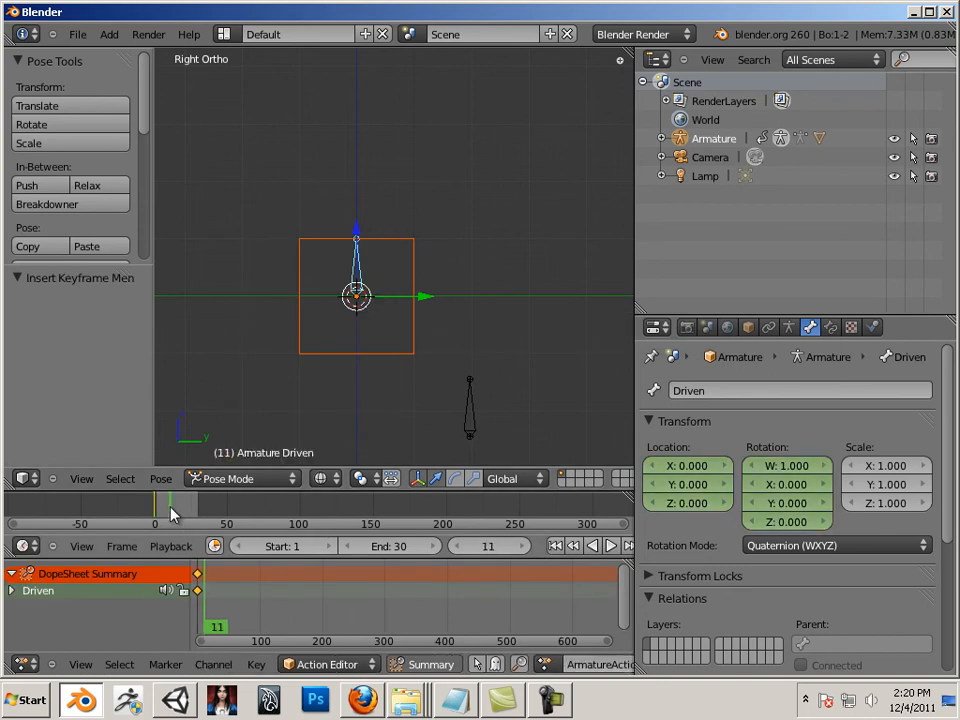
pyautogui.moveTo(171, 515); pyautogui.dragTo(197, 515)
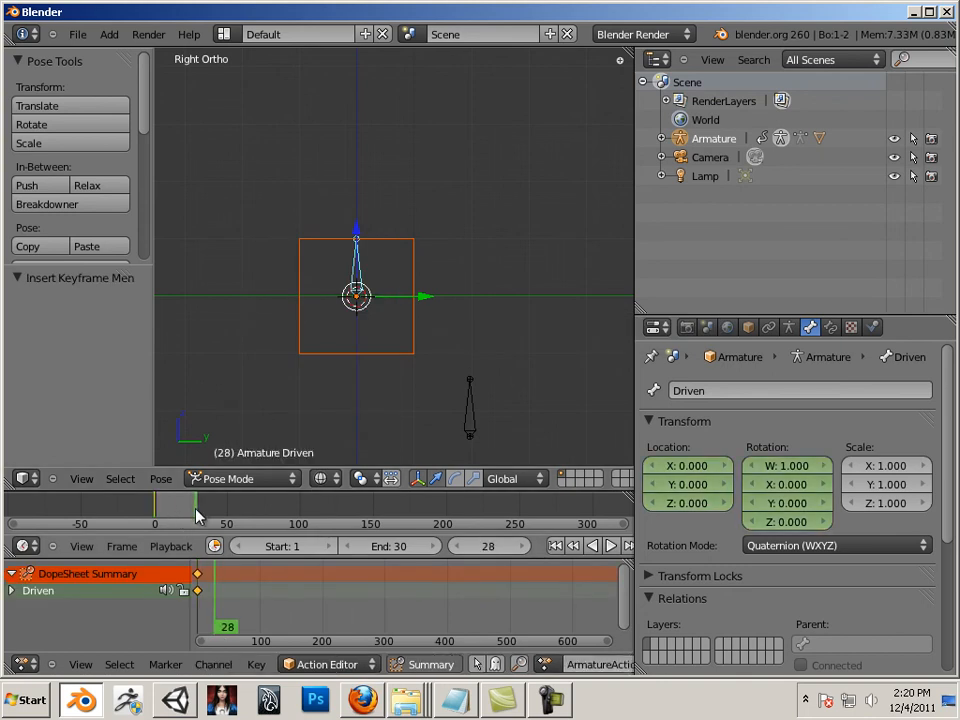
pyautogui.press('i')
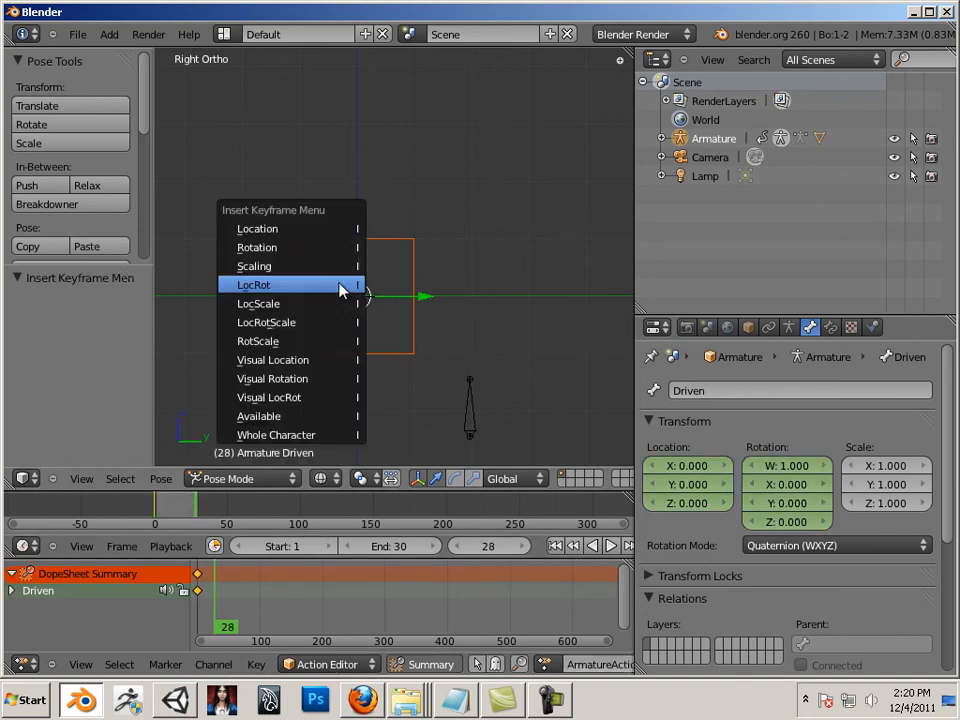
pyautogui.click(343, 285)
# - At frame 15, raise the Driven bone about 3.65 units, rotate it about 135 degrees, and insert a LocRot keyframe
pyautogui.moveTo(357, 231)
pyautogui.mouseDown()
pyautogui.moveTo(358, 204)
pyautogui.moveTo(357, 224)
pyautogui.mouseUp()
pyautogui.moveTo(180, 507); pyautogui.dragTo(176, 507)
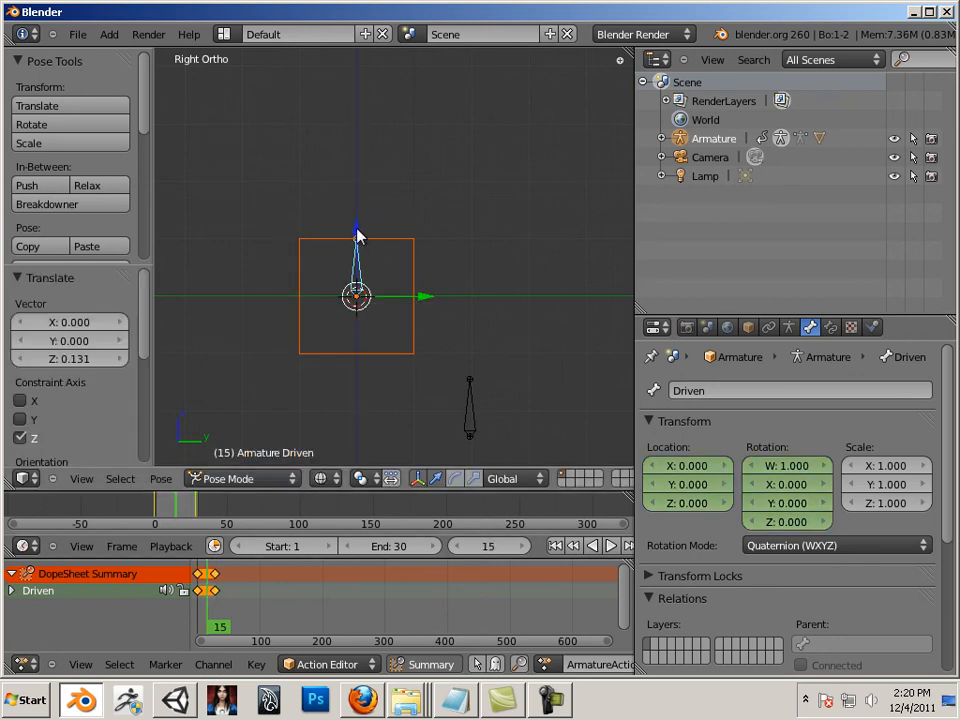
pyautogui.moveTo(358, 236); pyautogui.dragTo(375, 262)
pyautogui.scroll(-3, 366, 118)
pyautogui.press('e')
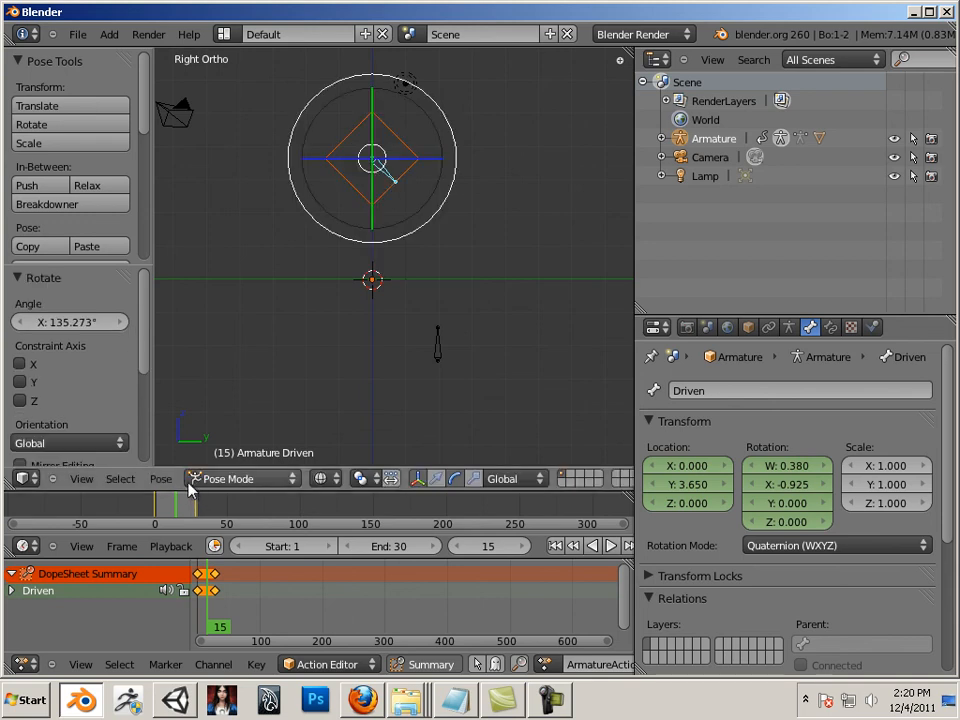
pyautogui.press('i')
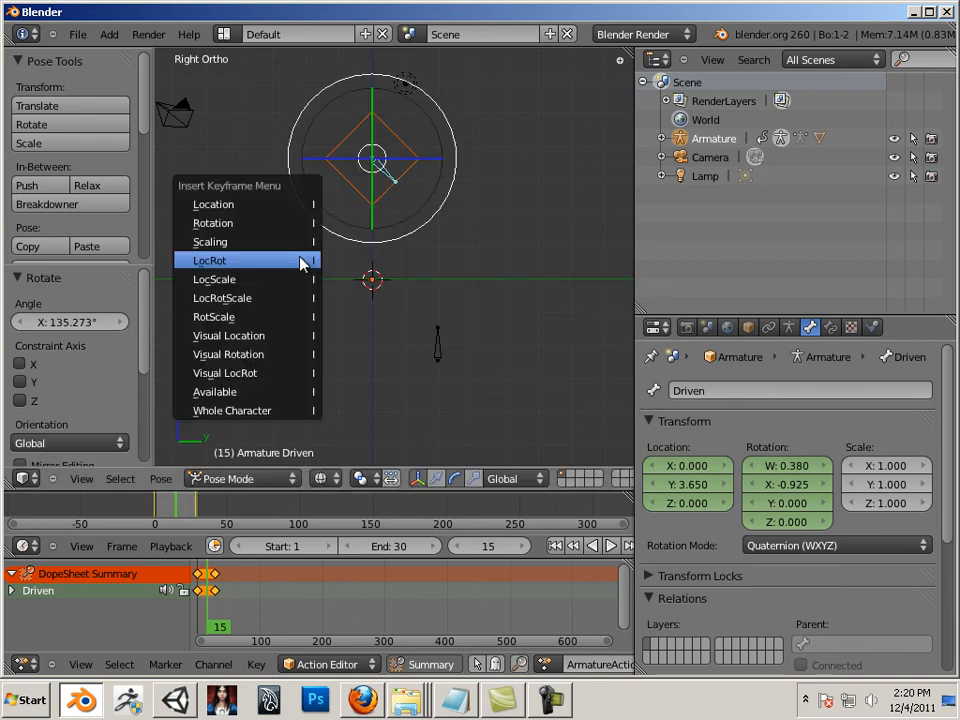
pyautogui.click(303, 260)
# - Return to frame 0 and rename the armature's action to "up" in the Action Editor
pyautogui.moveTo(181, 508); pyautogui.dragTo(141, 510)
pyautogui.scroll(3, 453, 328)
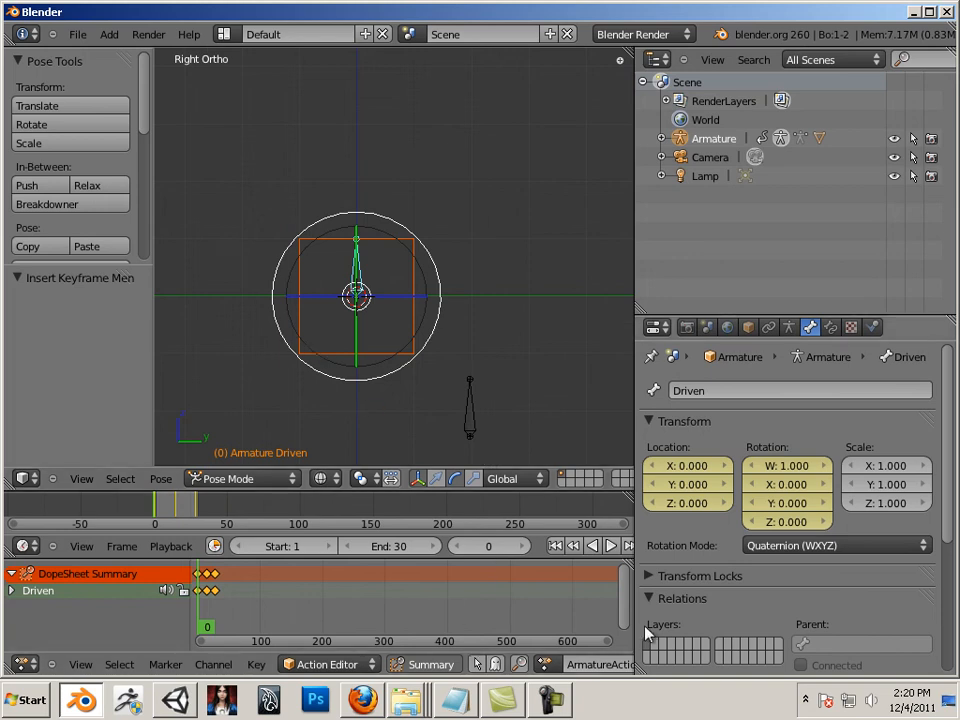
pyautogui.moveTo(633, 606); pyautogui.dragTo(758, 636)
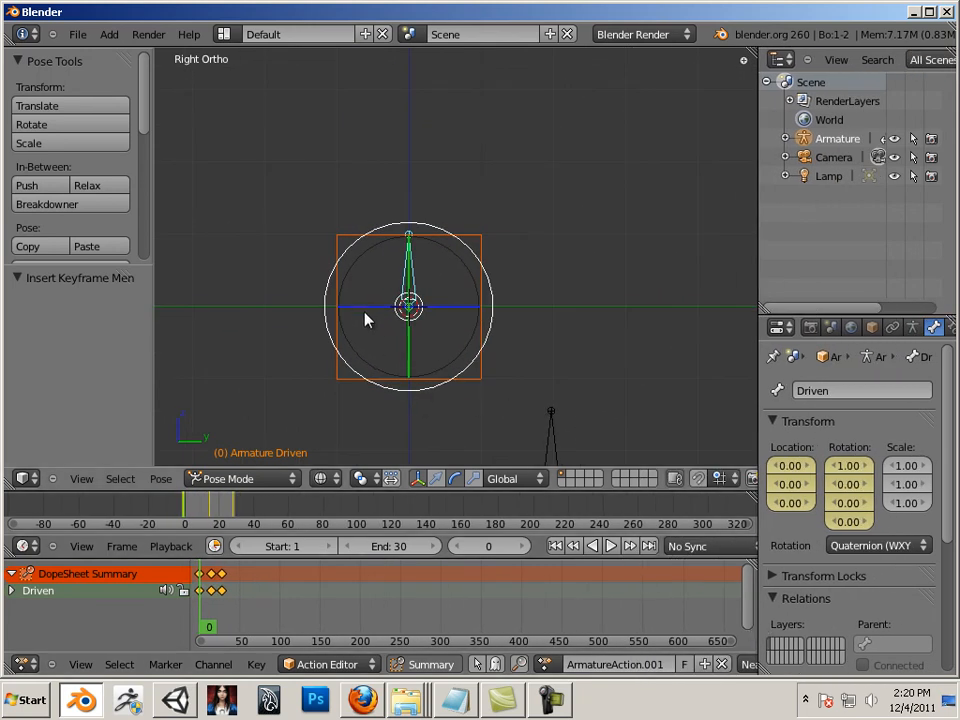
pyautogui.click(629, 669)
pyautogui.write('up')
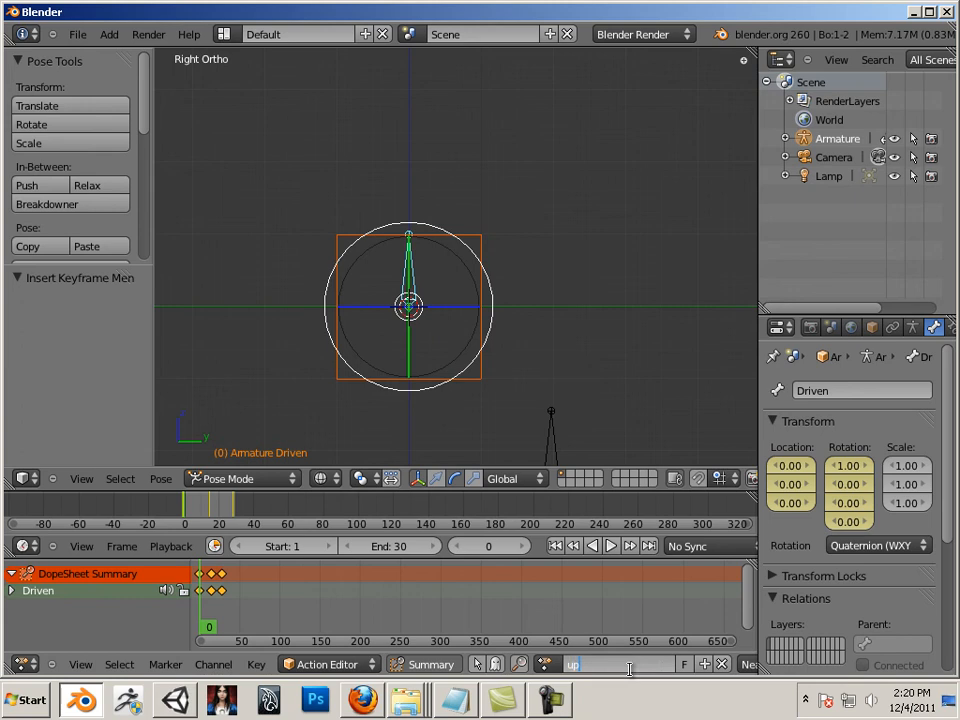
pyautogui.press('Return')
# - Unlink the "up" action from the armature in the Action Editor
pyautogui.click(721, 665)
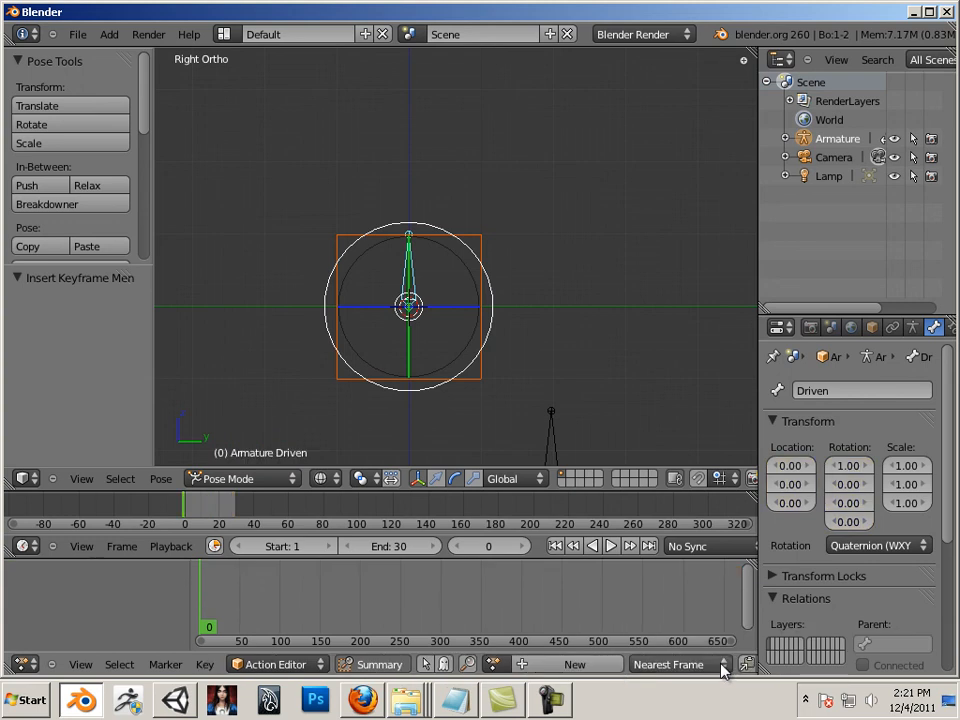
pyautogui.click(493, 664)
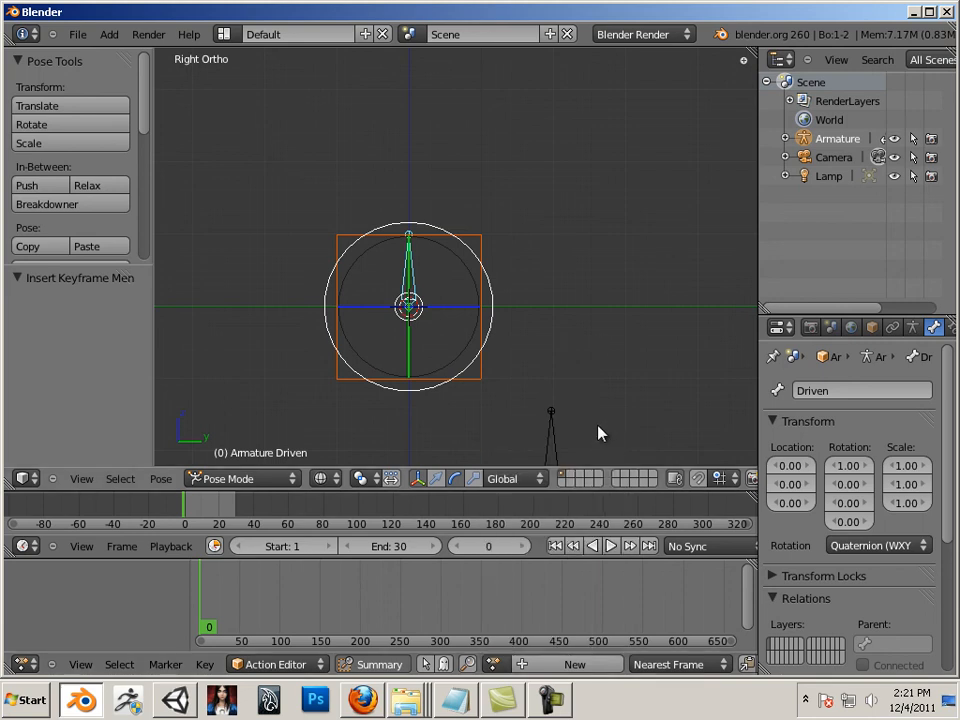
pyautogui.scroll(-2, 572, 385)
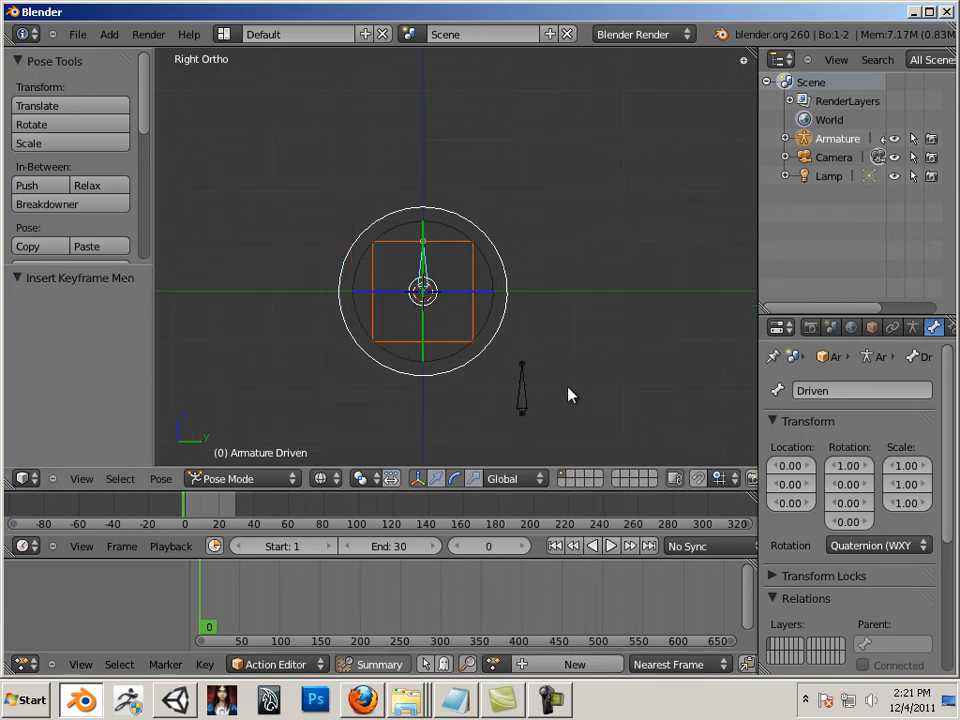
pyautogui.scroll(1, 567, 389)
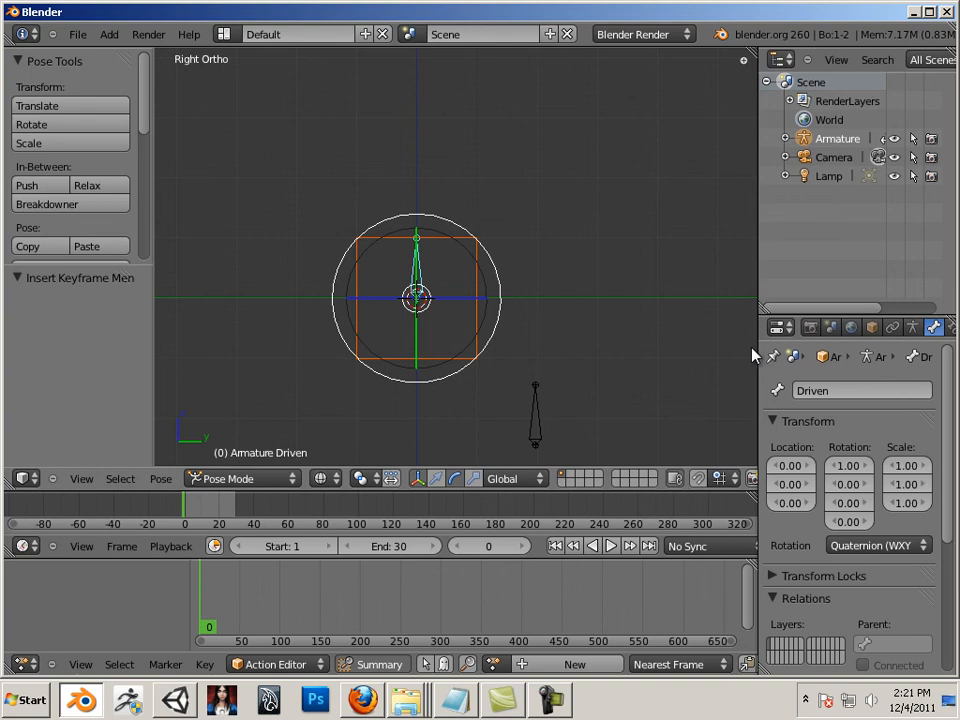
# - Add an Action bone constraint to the Driven bone
pyautogui.moveTo(757, 345); pyautogui.dragTo(598, 340)
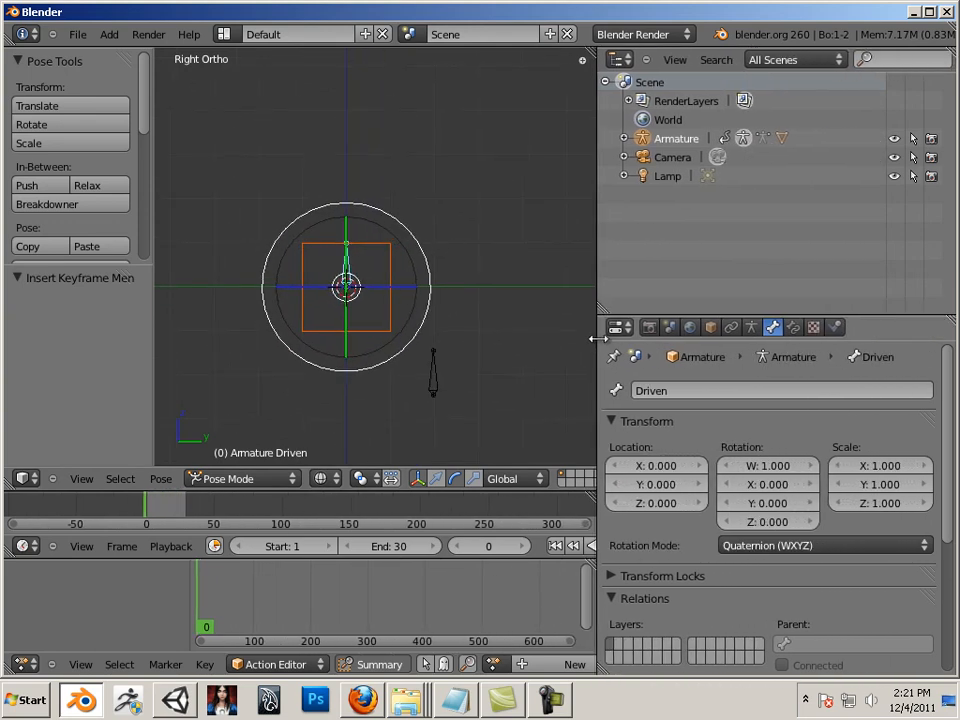
pyautogui.click(793, 328)
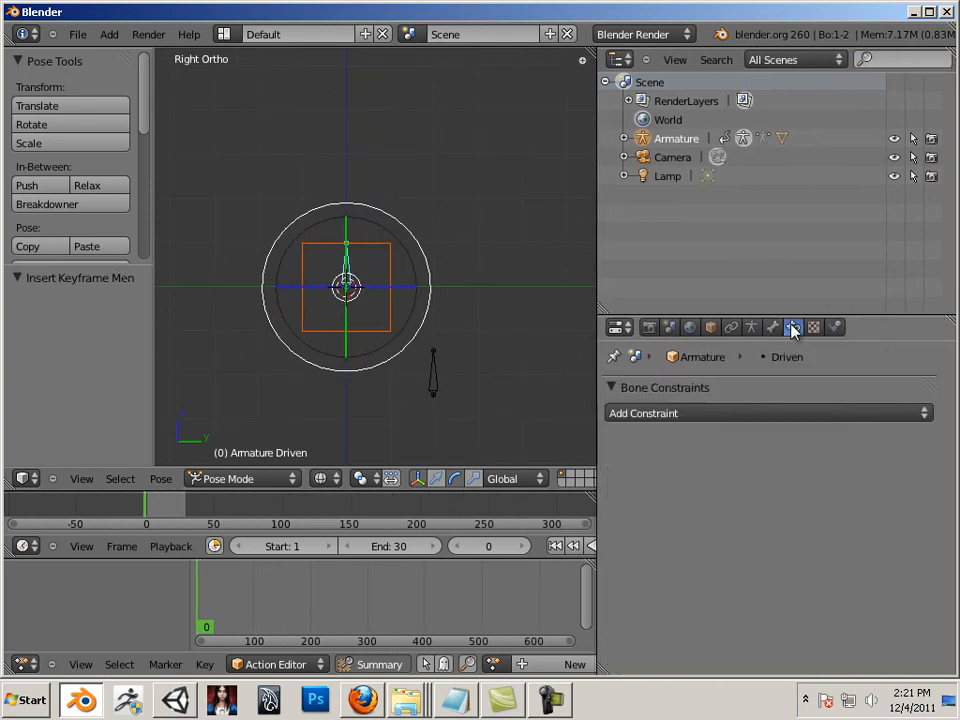
pyautogui.click(760, 414)
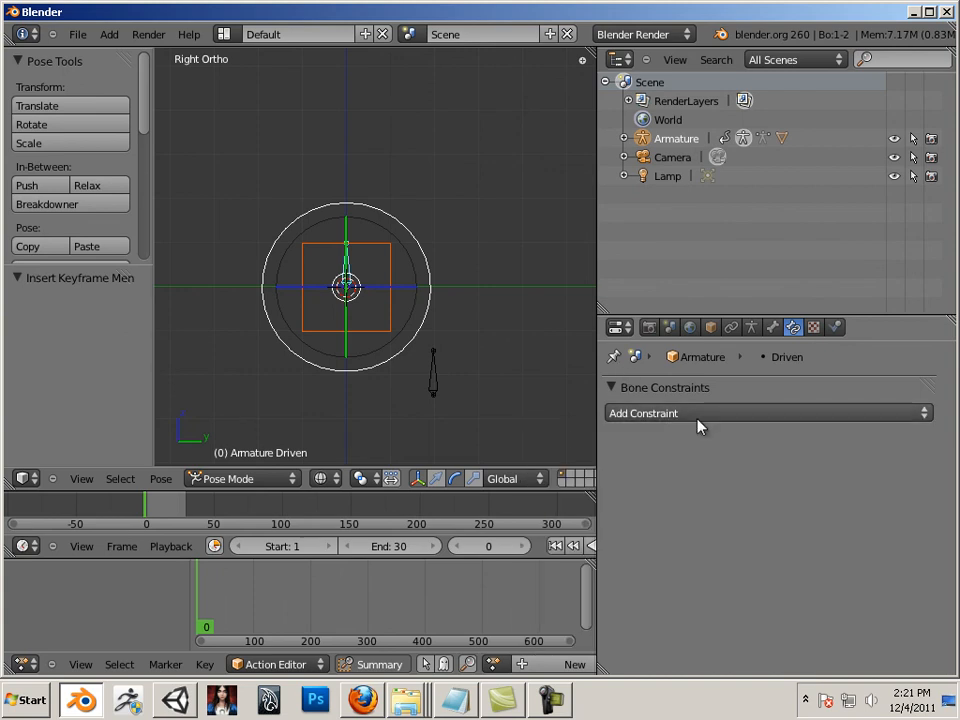
pyautogui.click(696, 418)
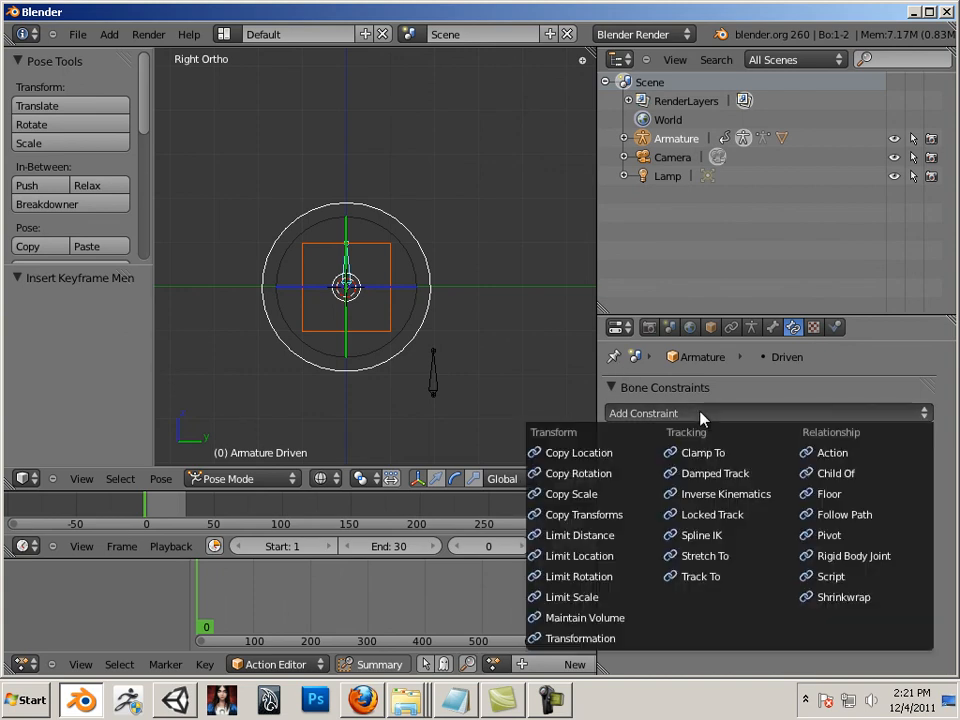
pyautogui.click(828, 453)
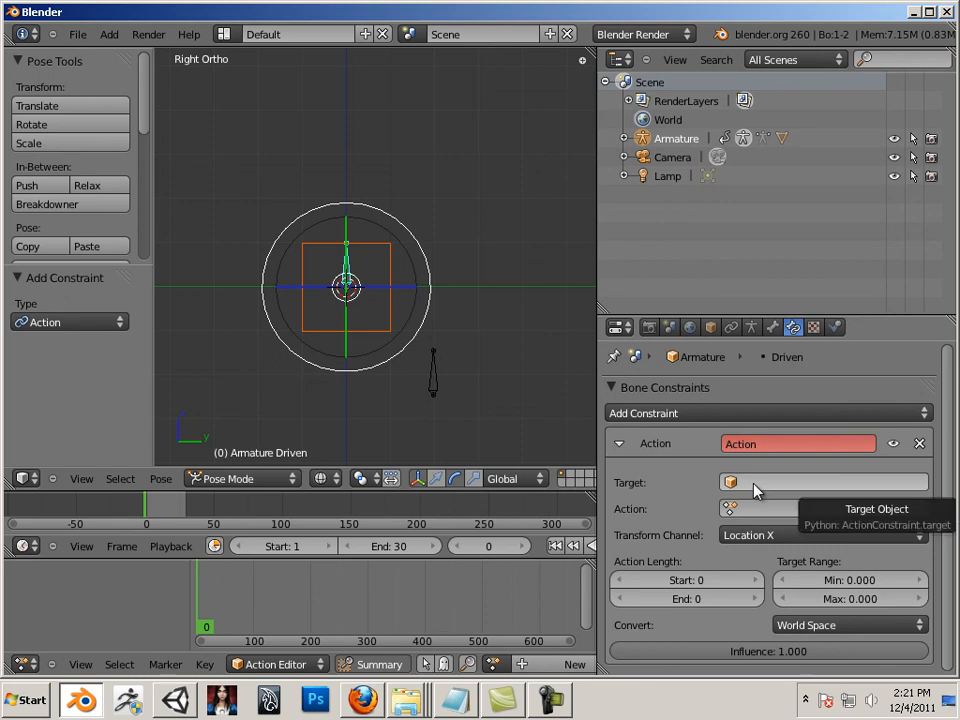
# - Set the Action constraint's target to Armature, its bone to Driver and its action to "up"
pyautogui.click(753, 484)
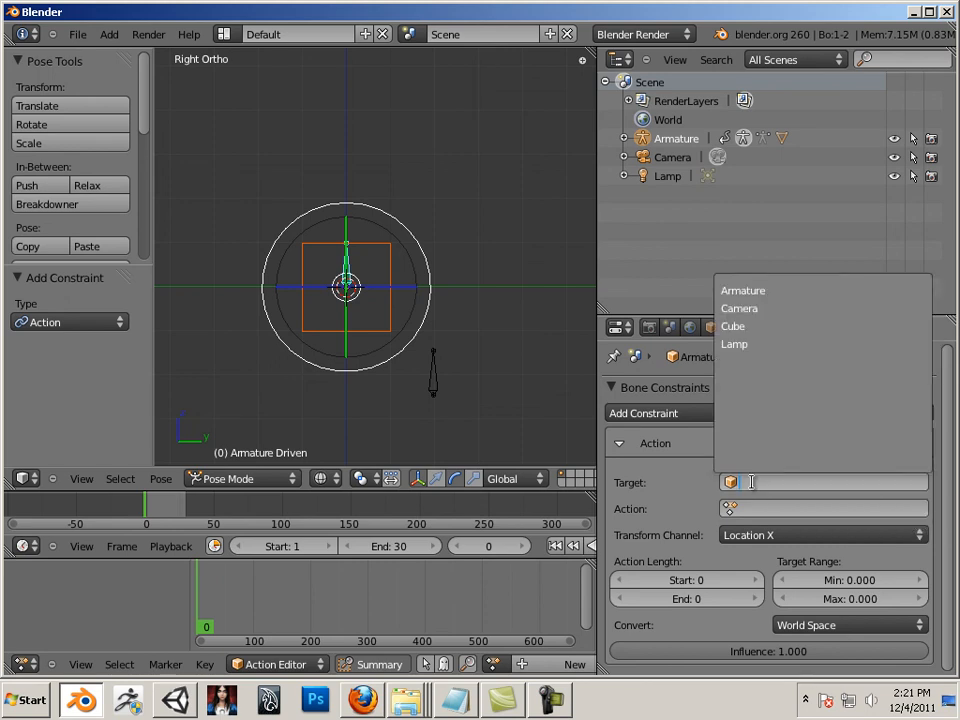
pyautogui.click(765, 292)
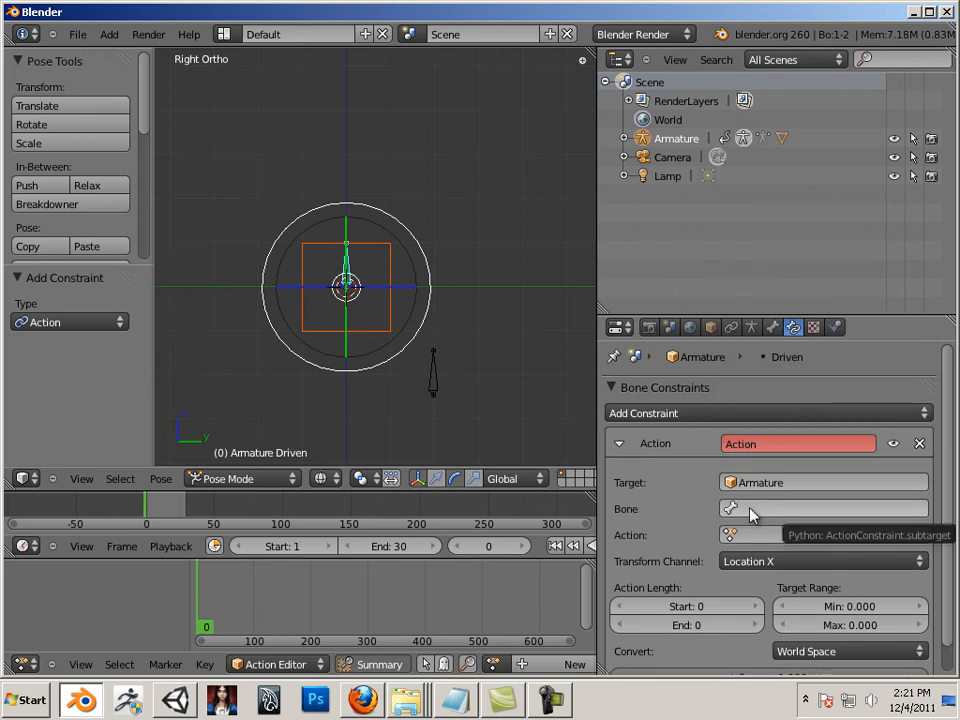
pyautogui.click(750, 510)
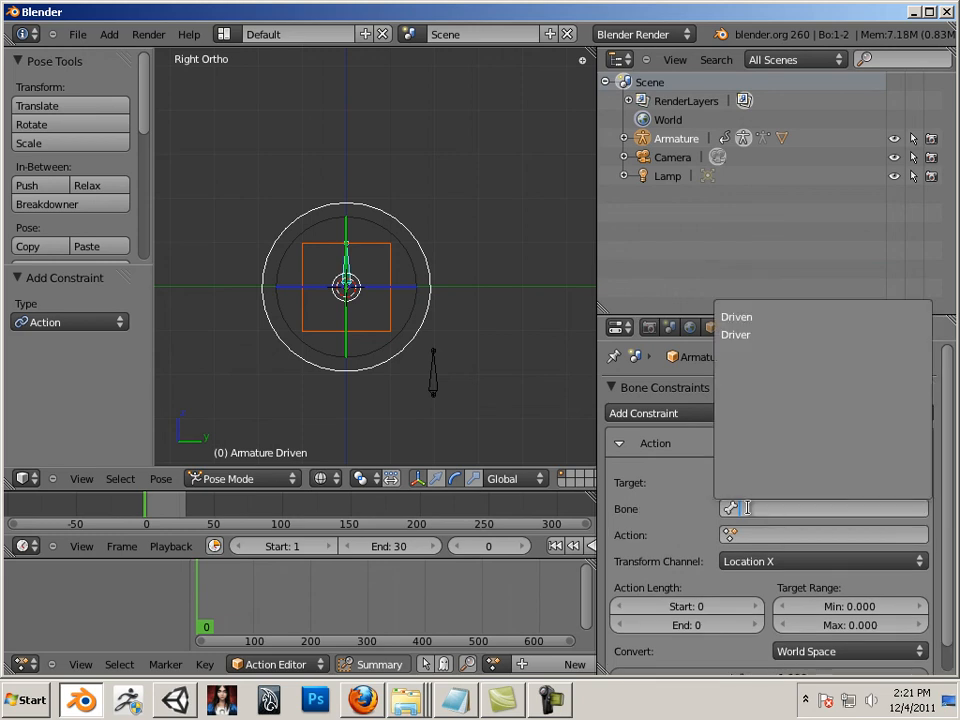
pyautogui.click(738, 334)
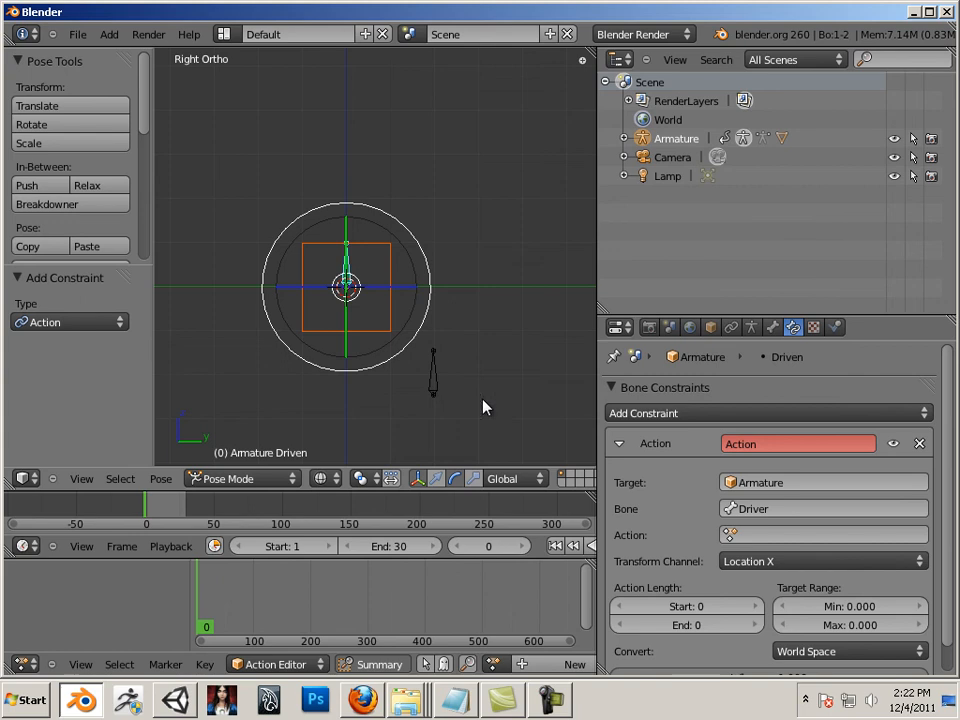
pyautogui.click(750, 537)
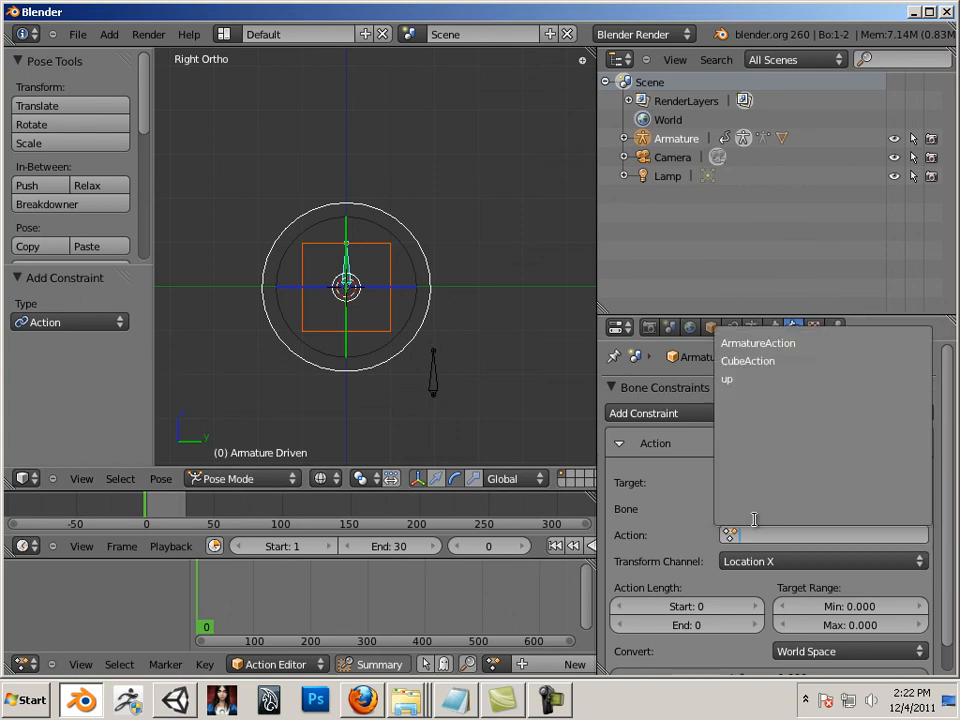
pyautogui.click(781, 382)
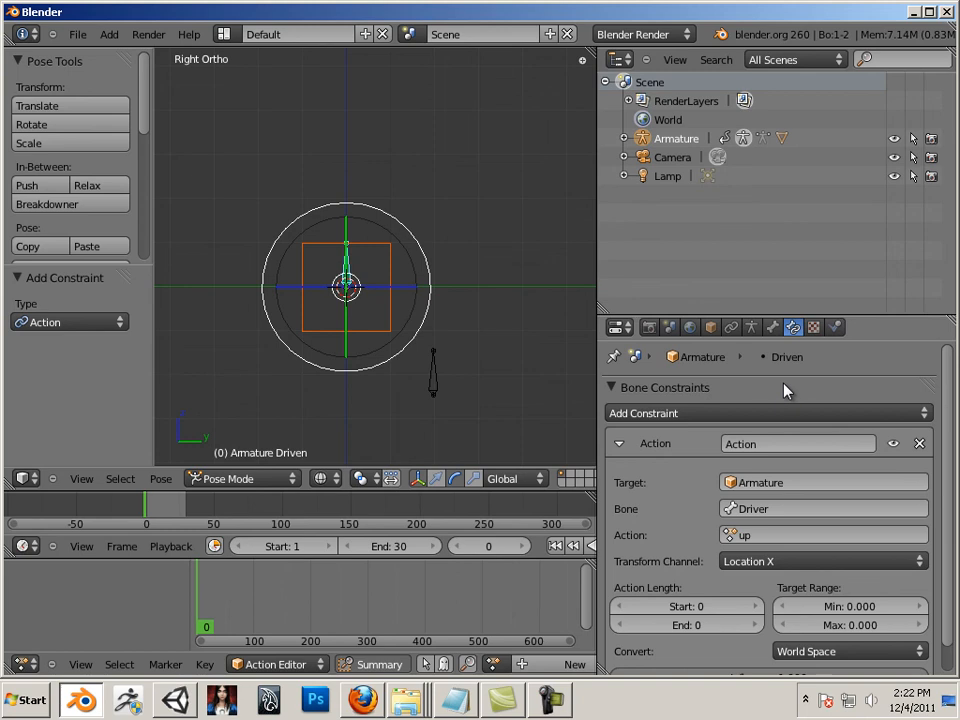
# - Set the constraint's transform channel to Location Y and its action length to start at 1 and end at 30
pyautogui.click(765, 562)
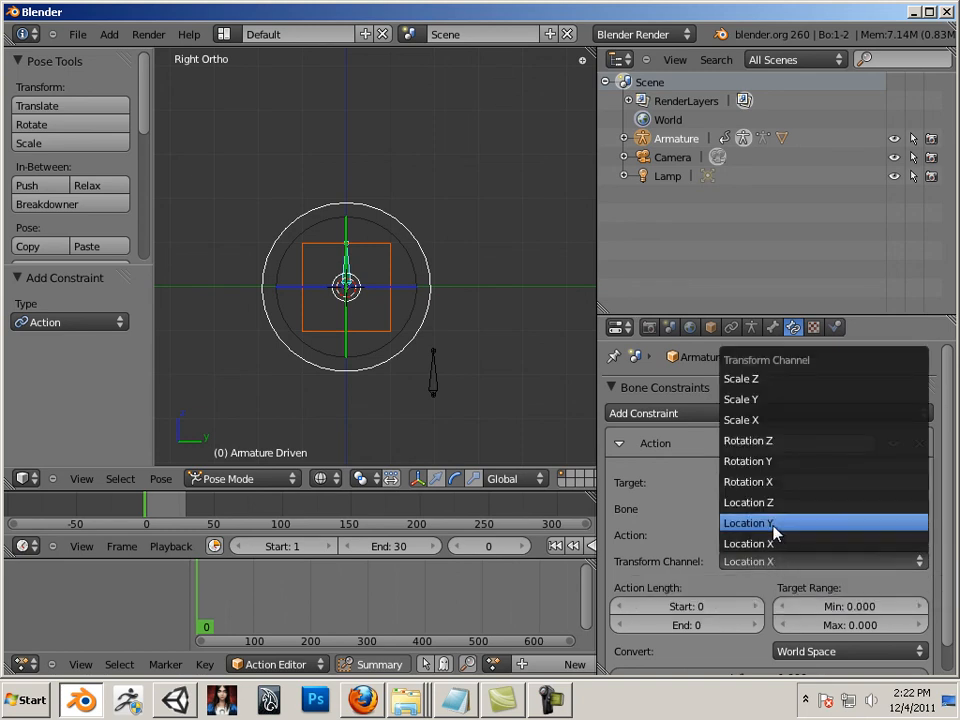
pyautogui.click(776, 524)
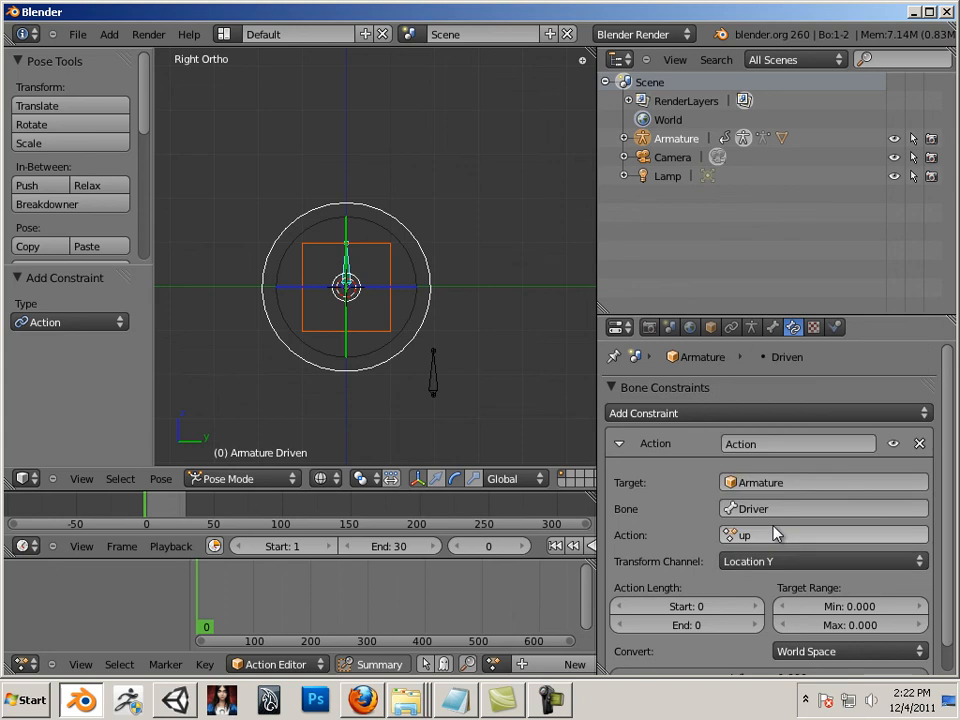
pyautogui.click(710, 606)
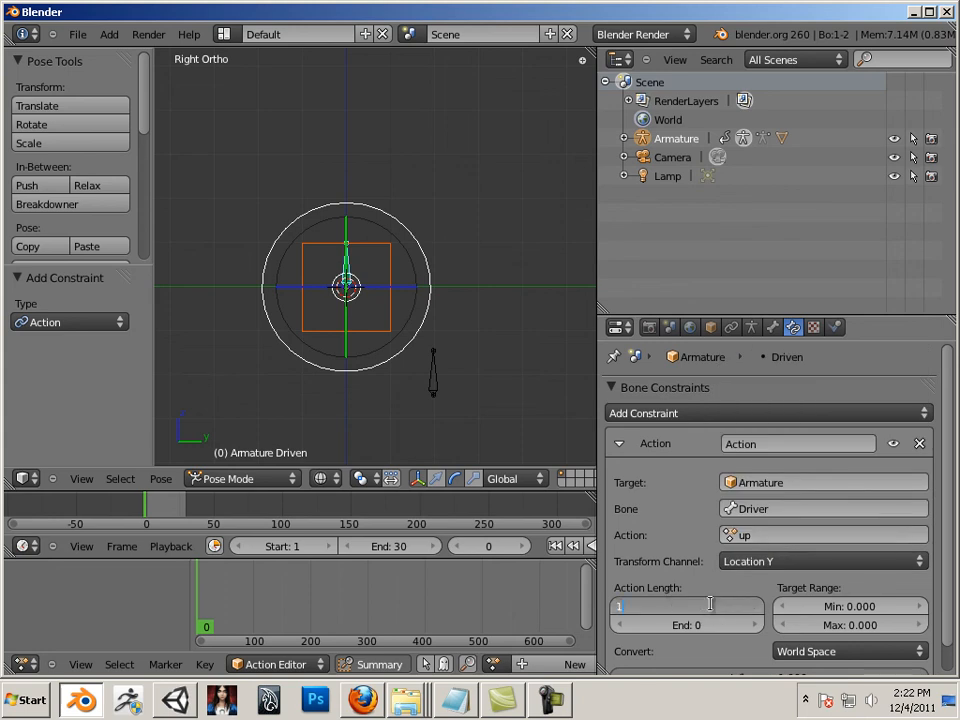
pyautogui.press('Return')
pyautogui.click(703, 625)
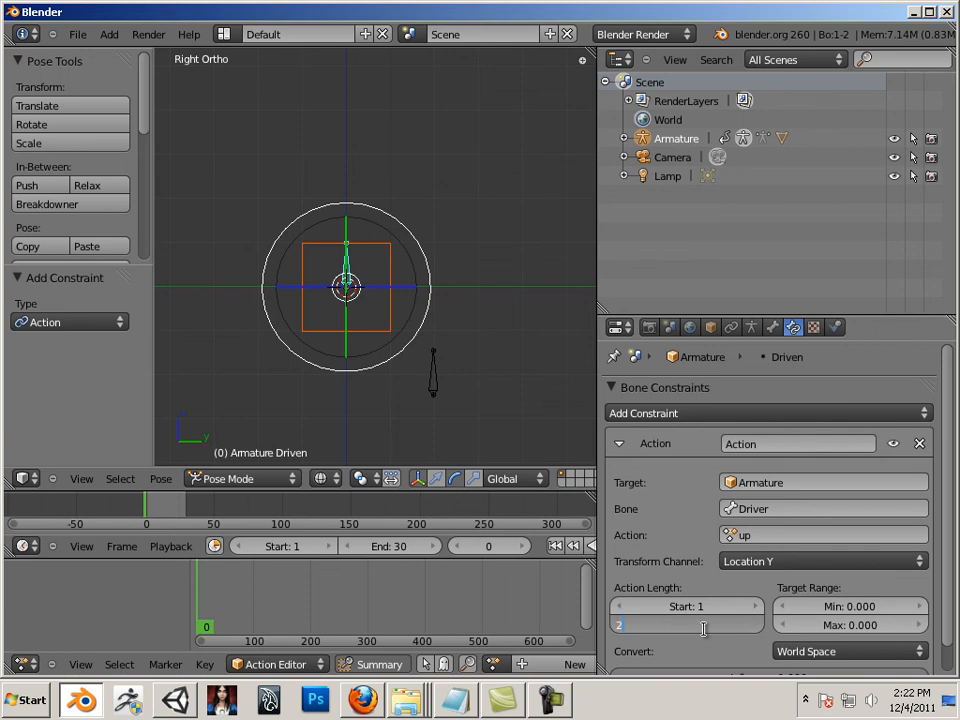
pyautogui.write('30')
pyautogui.press('Return')
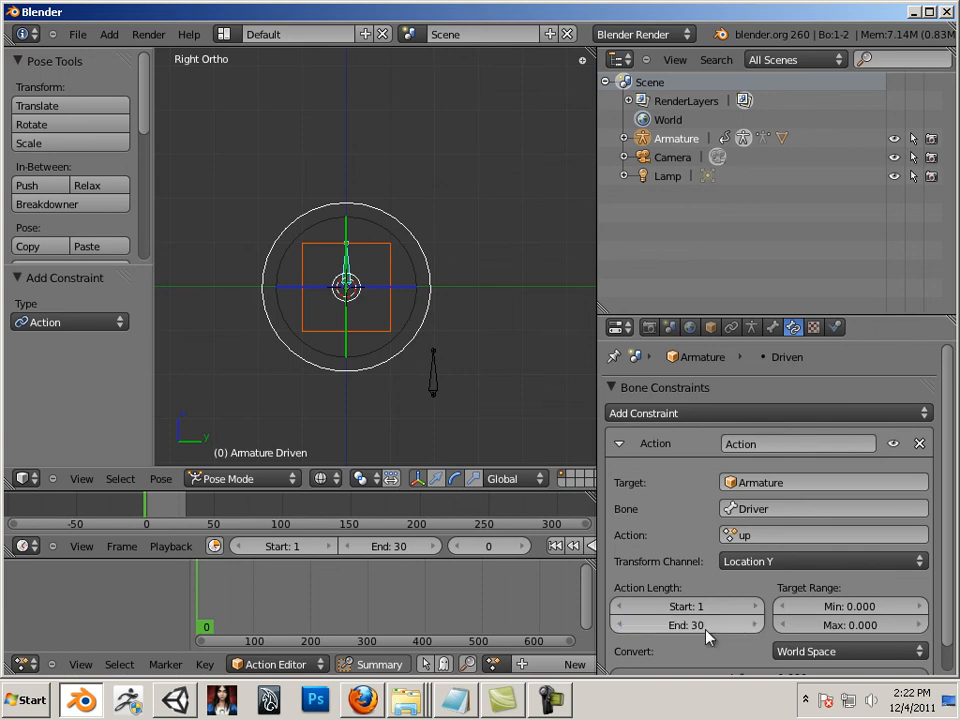
pyautogui.click(430, 365)
pyautogui.click(270, 479)
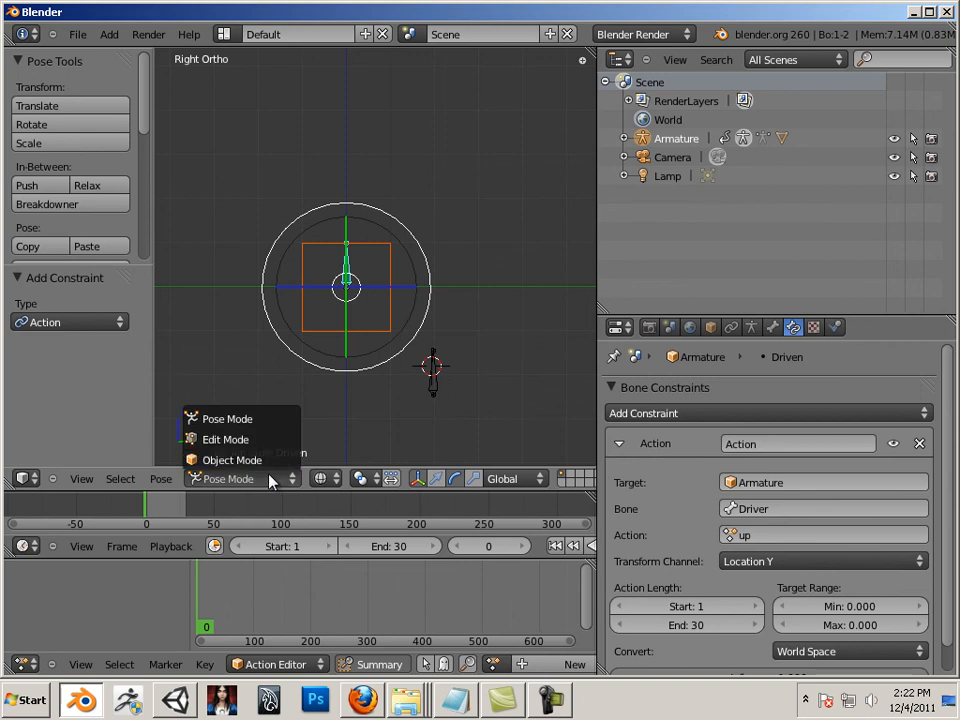
pyautogui.click(265, 462)
pyautogui.click(253, 478)
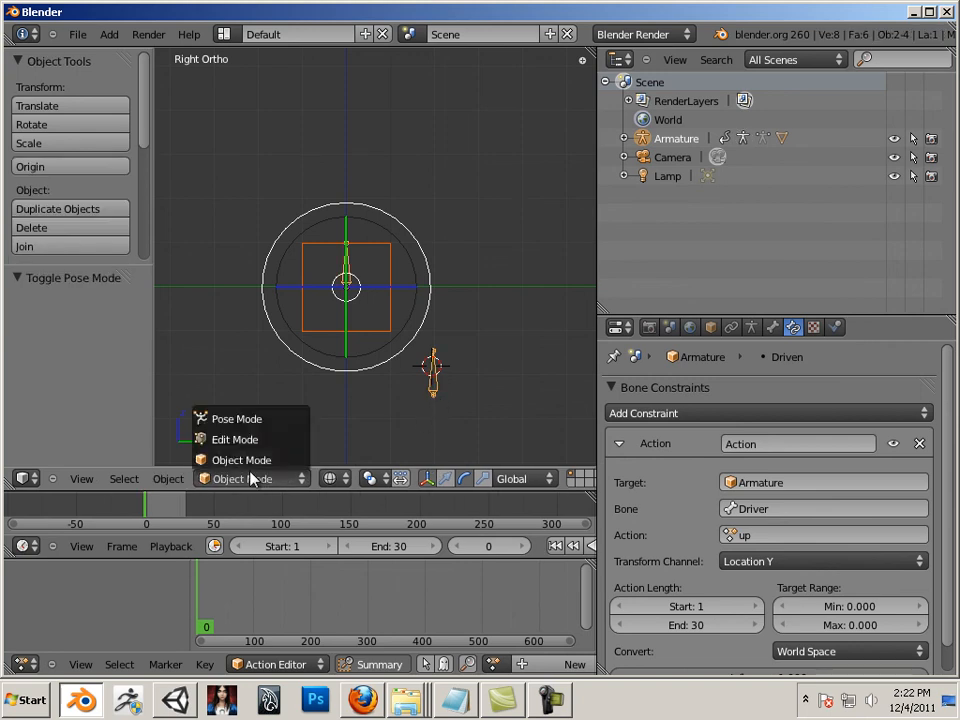
pyautogui.click(250, 416)
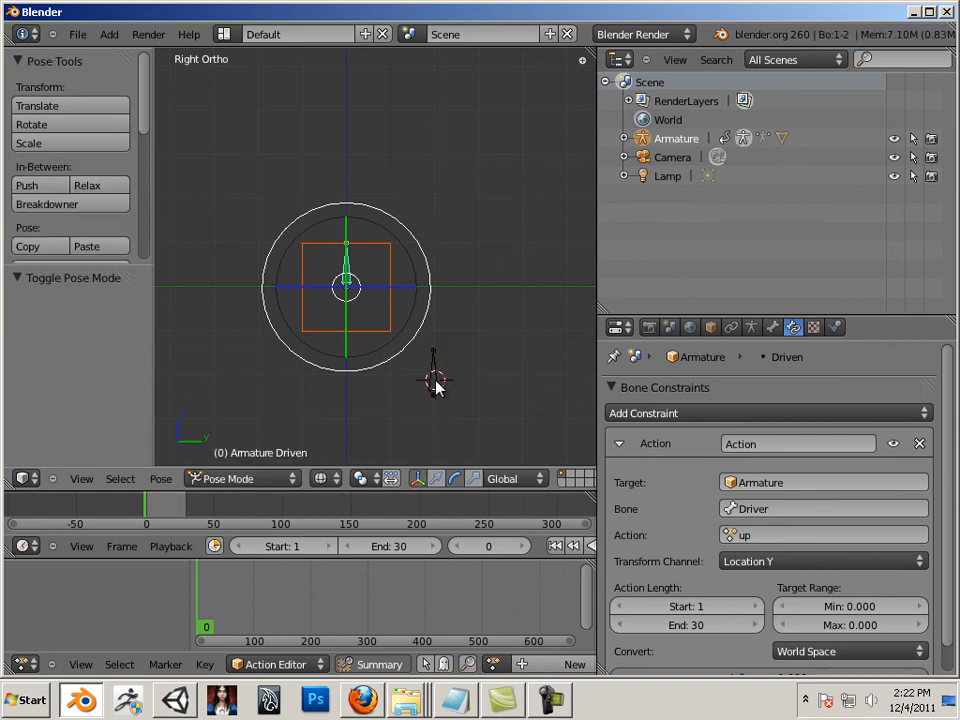
# - Select the Driver bone and show its transform properties in the 3D view
pyautogui.rightClick(435, 386)
pyautogui.press('n')
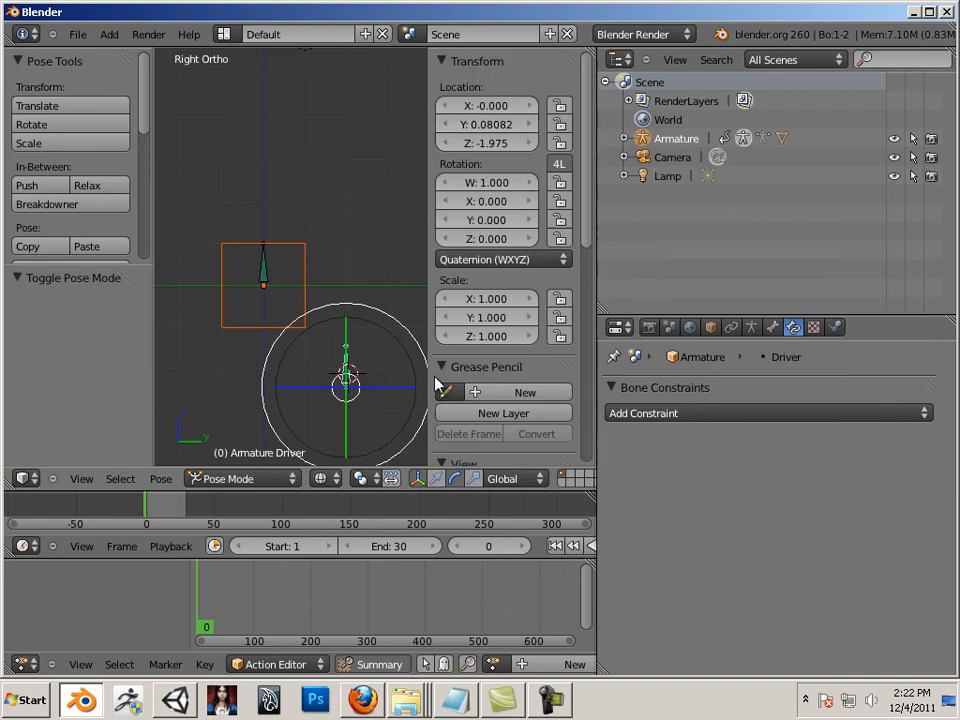
# - Copy the Driver bone's Y location, 0.08082, into the Driven bone's Action constraint as the target range minimum
pyautogui.click(488, 124)
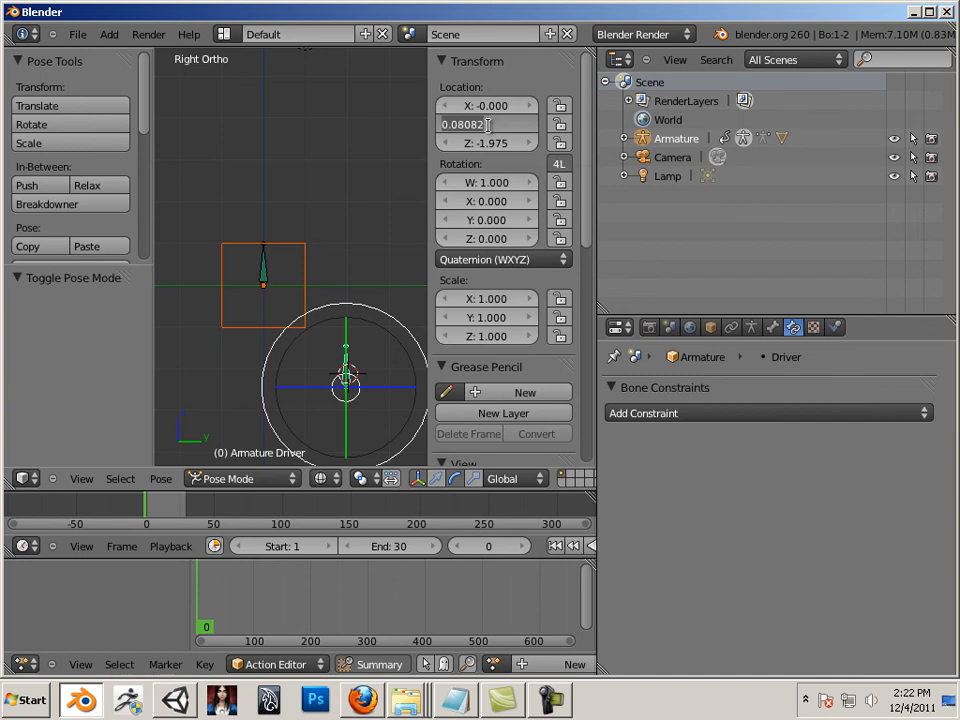
pyautogui.press('Return')
pyautogui.rightClick(266, 271)
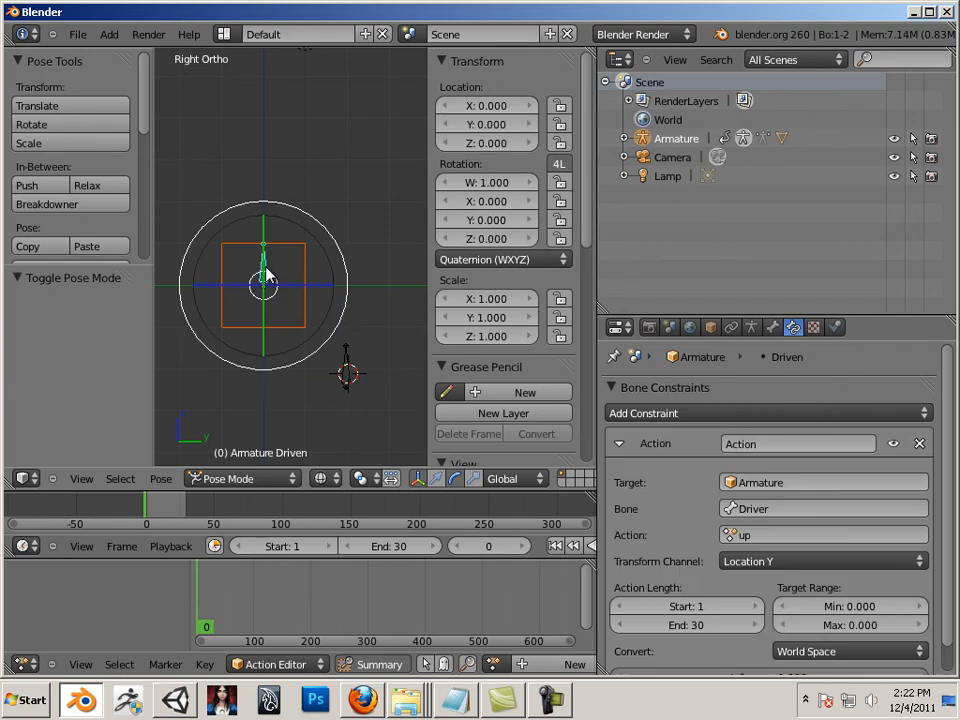
pyautogui.click(848, 606)
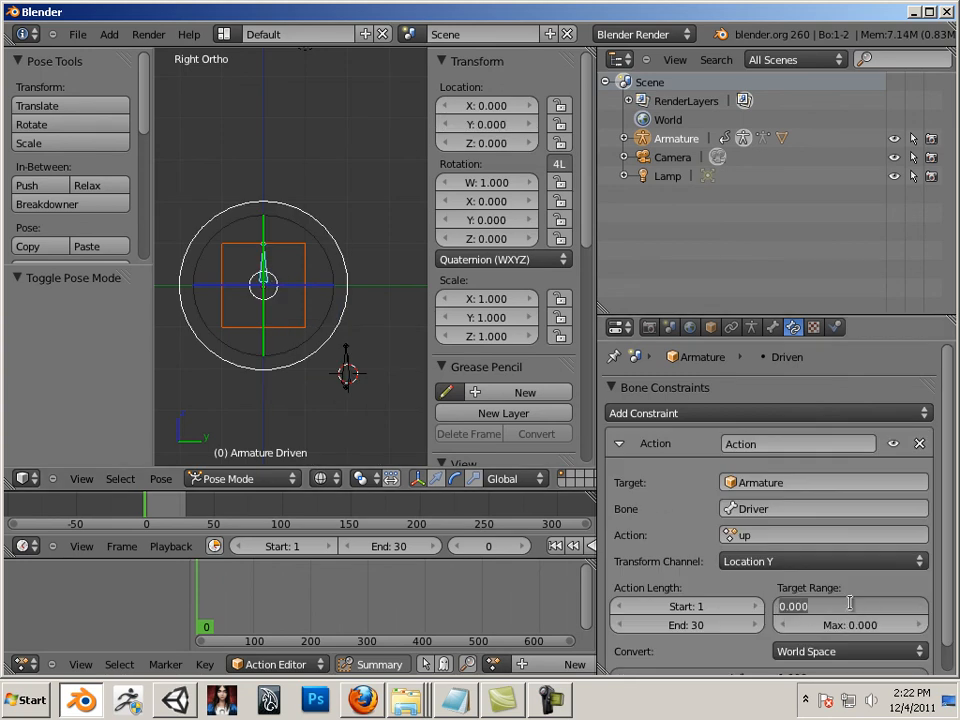
pyautogui.write('0.08082')
pyautogui.press('Return')
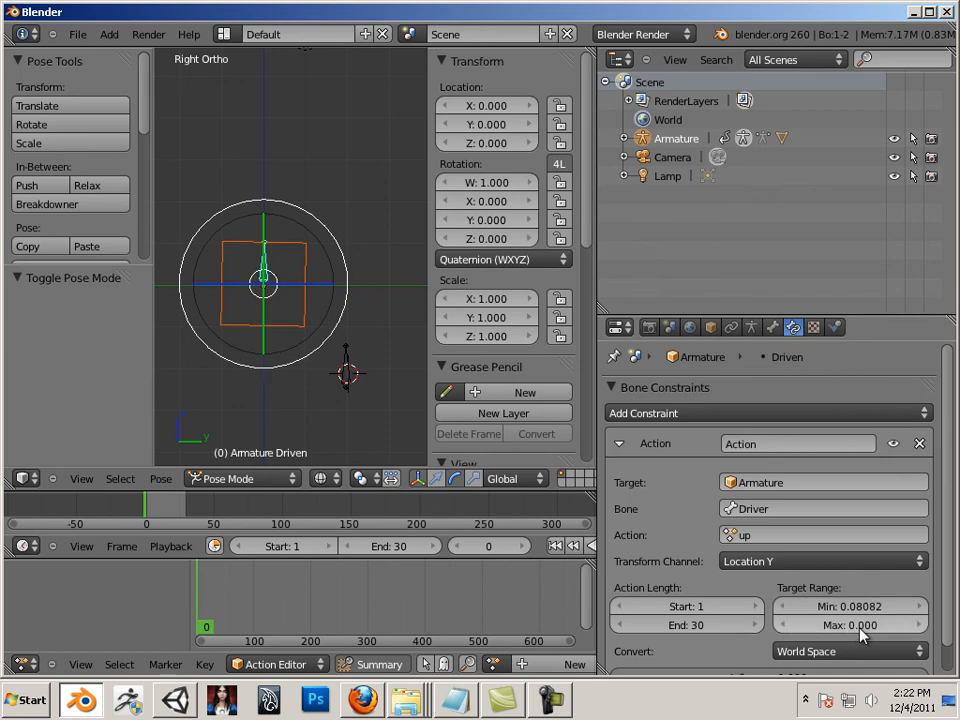
# - Set the Action constraint's target range maximum to -3 and convert its target space to Local Space
pyautogui.click(857, 627)
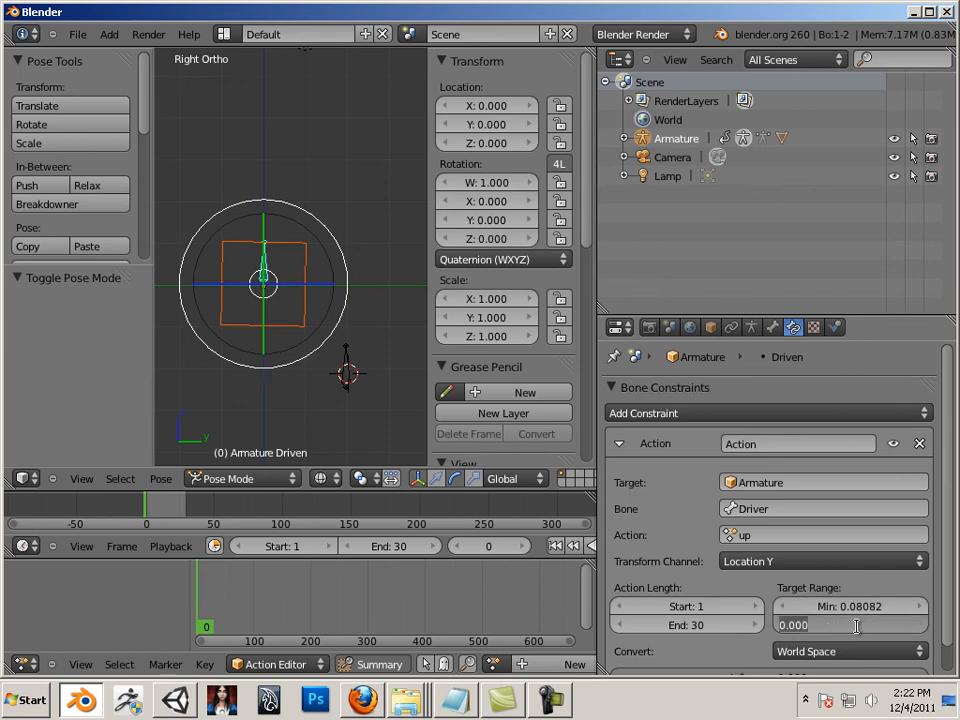
pyautogui.press('BackSpace')
pyautogui.press('BackSpace')
pyautogui.write('-3')
pyautogui.press('Return')
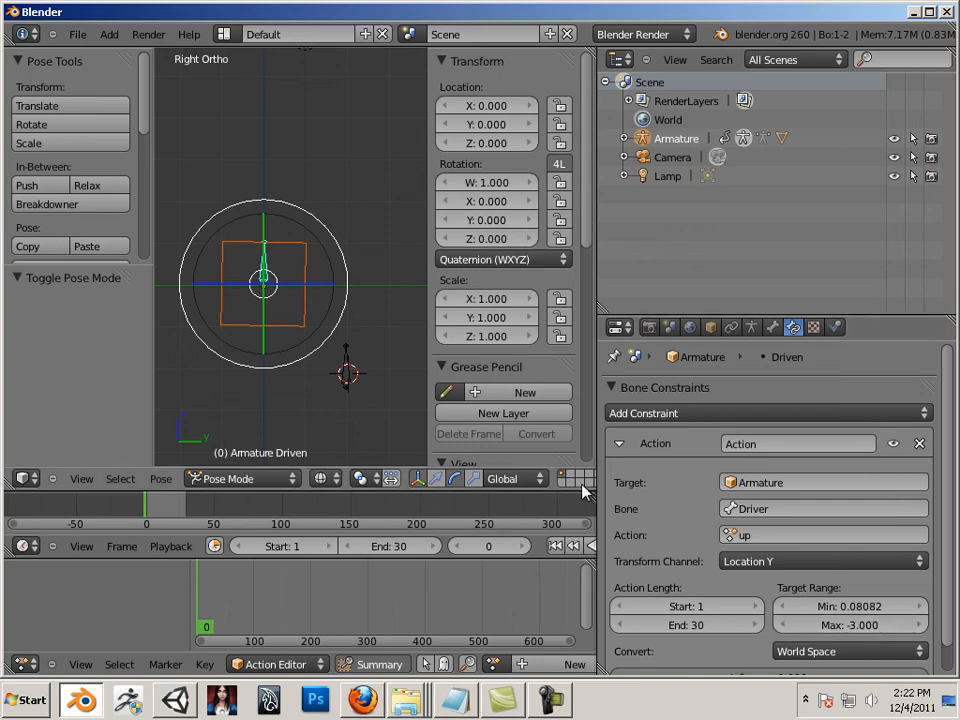
pyautogui.click(818, 652)
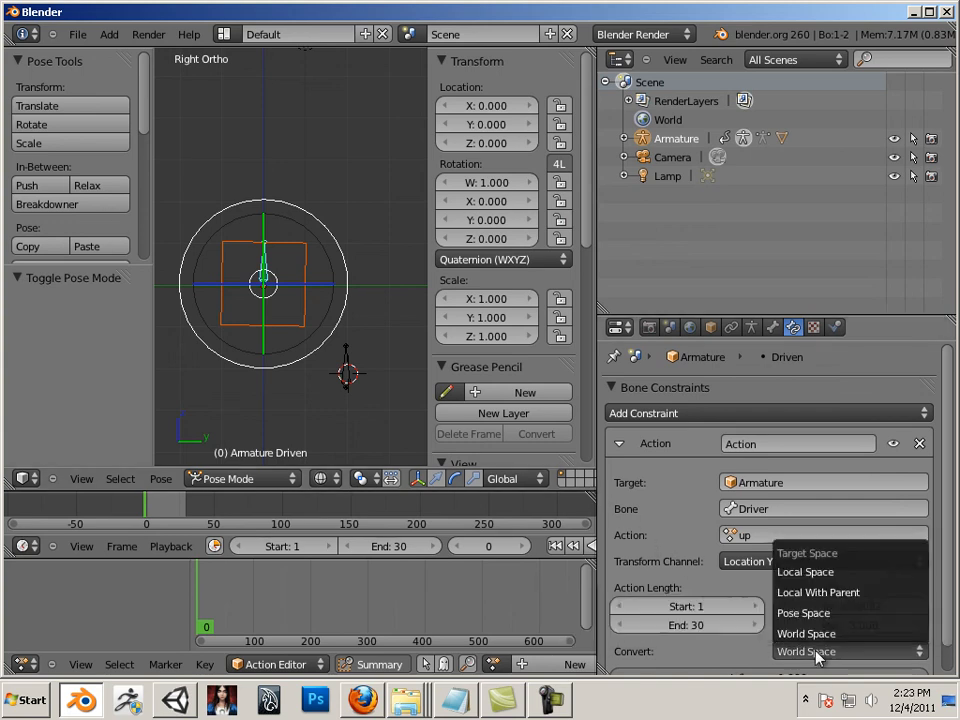
pyautogui.click(838, 573)
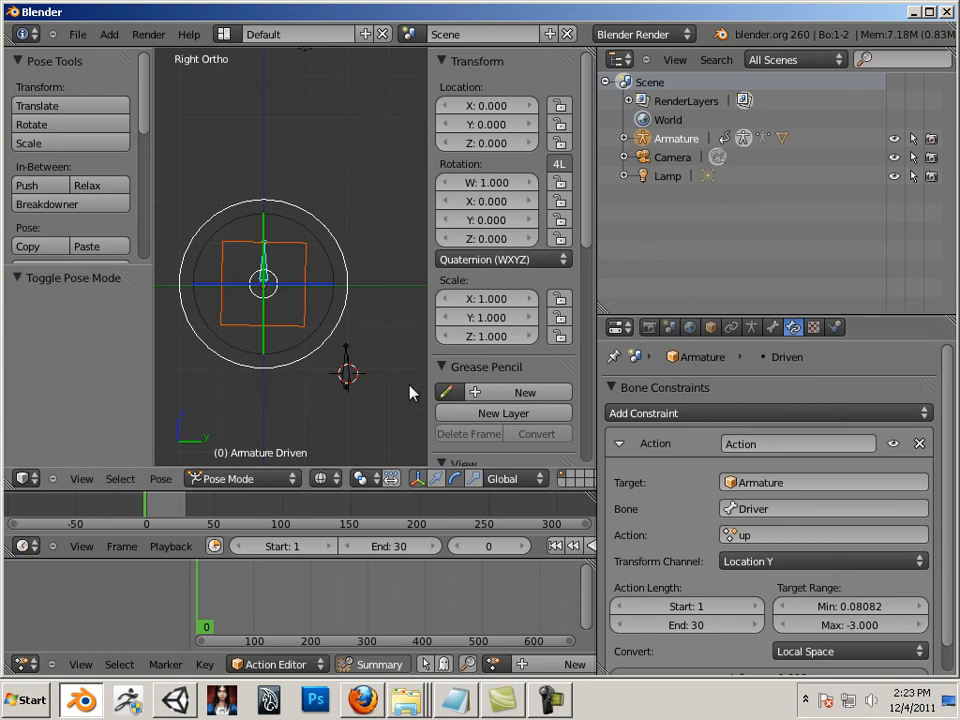
# - Select the Driver bone and move it about 1.325 units upward along the global Z axis
pyautogui.rightClick(348, 378)
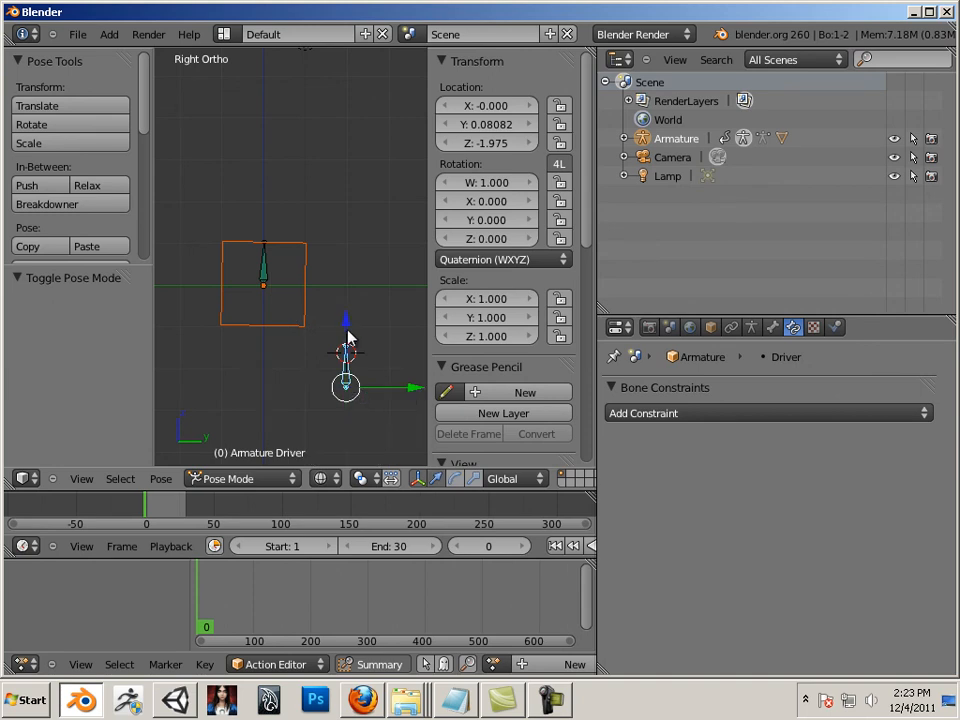
pyautogui.press('g')
pyautogui.press('z')
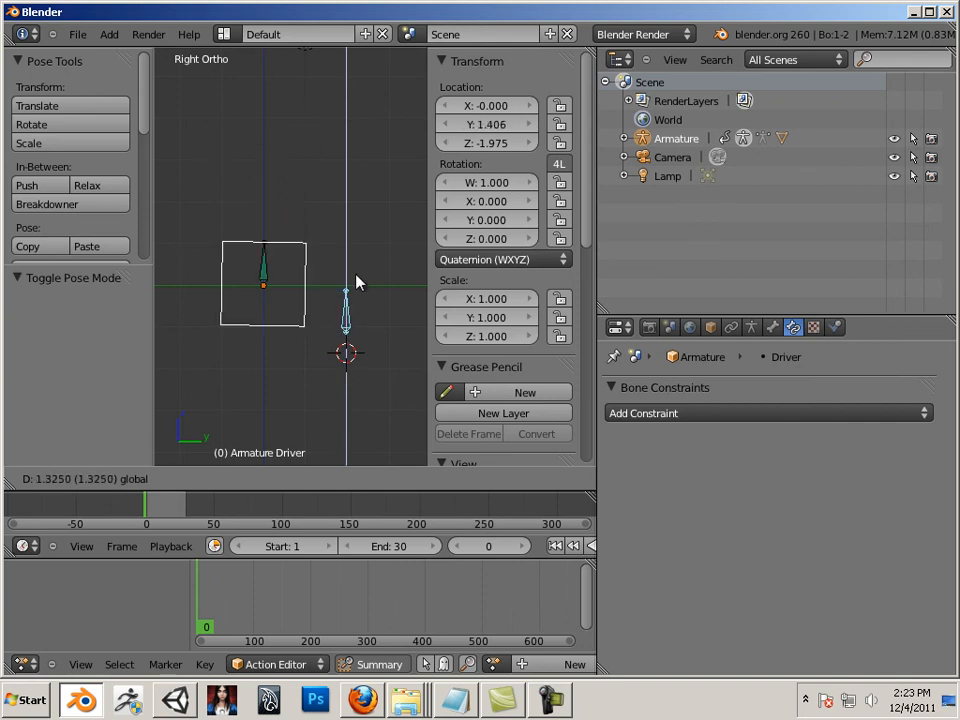
pyautogui.click(356, 290)
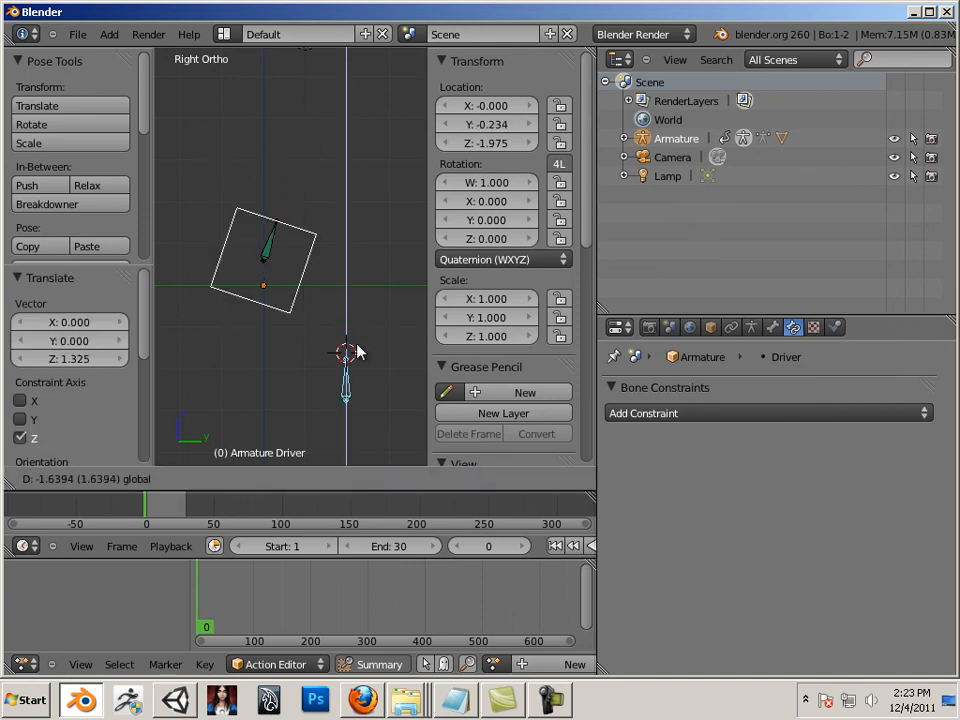